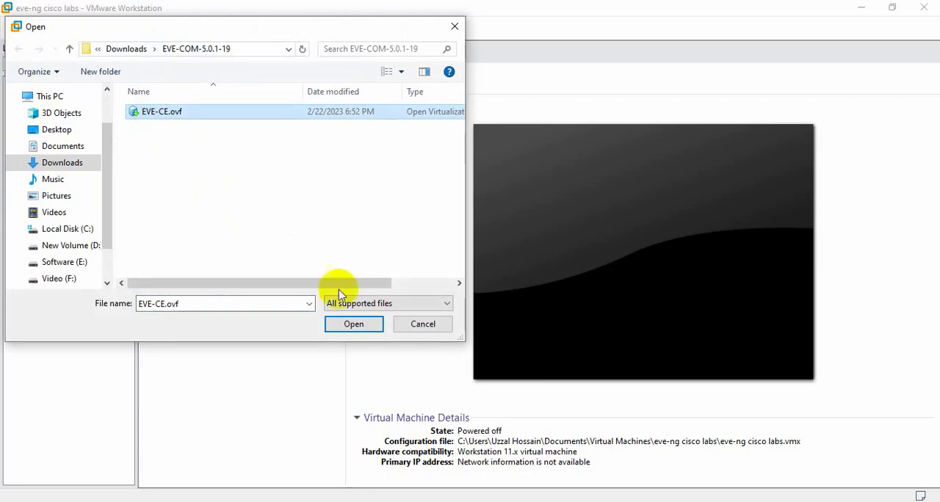
- Import EVE-CE.ovf as a new virtual machine named CISCO LAB, keeping the suggested storage path
click(354, 324)
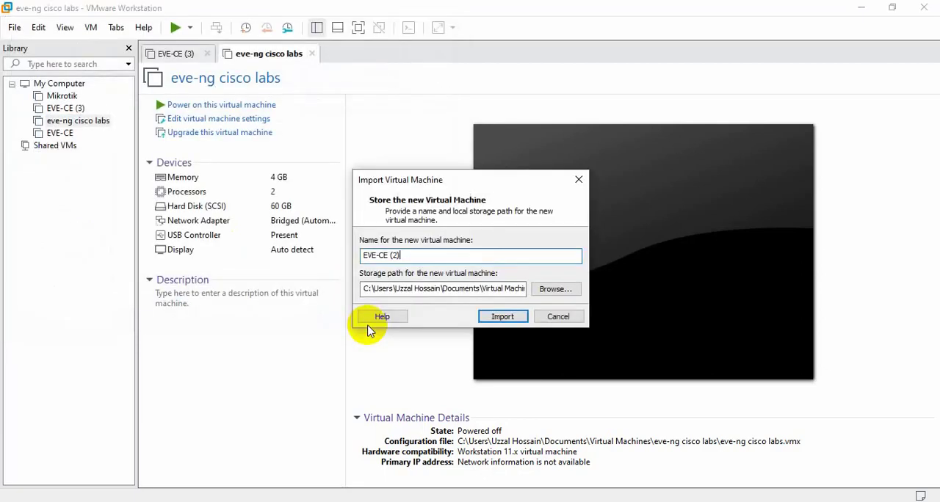
click(404, 253)
drag(404, 254, 361, 256)
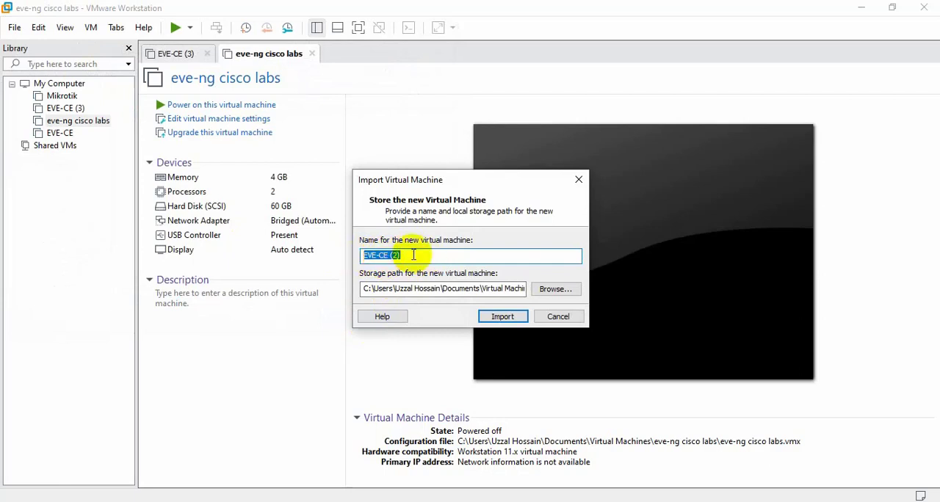
text(CI)
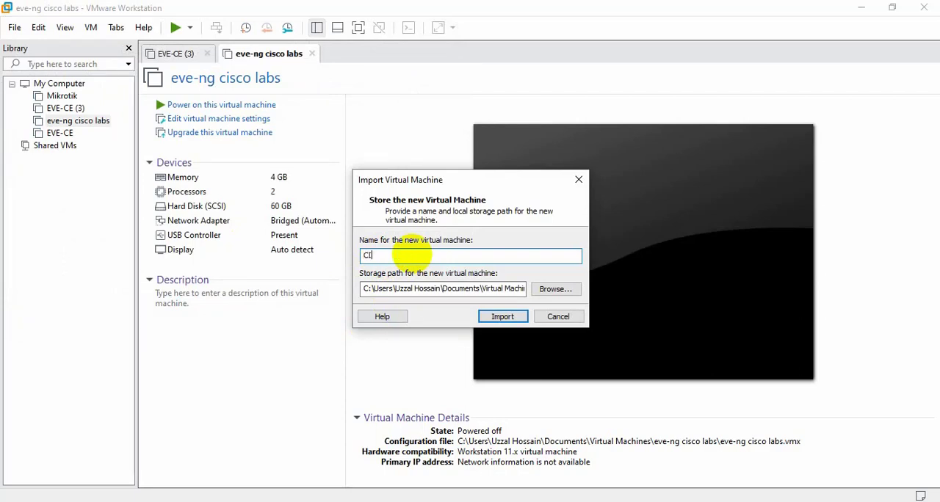
text(SCO LAB)
key(Return)
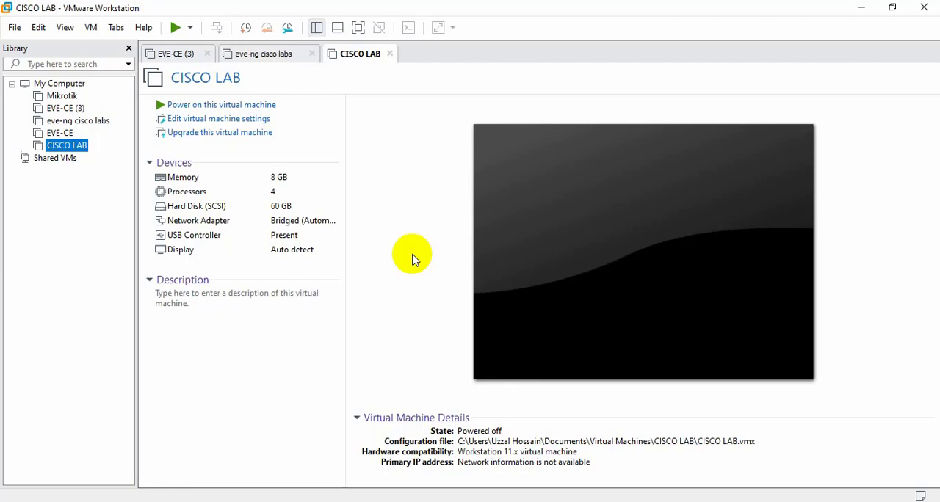
- Set the CISCO LAB virtual machine's memory to 4096 MB and its number of processors to 2
double_click(286, 177)
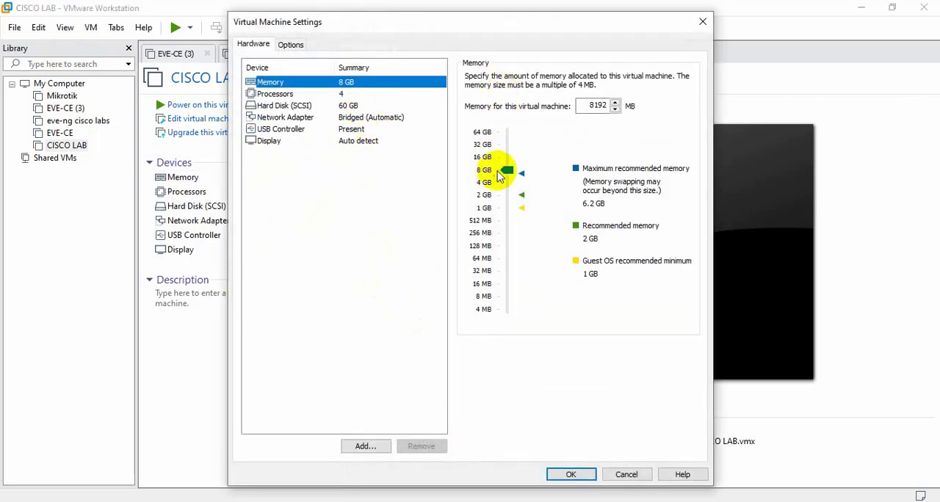
drag(506, 169, 505, 185)
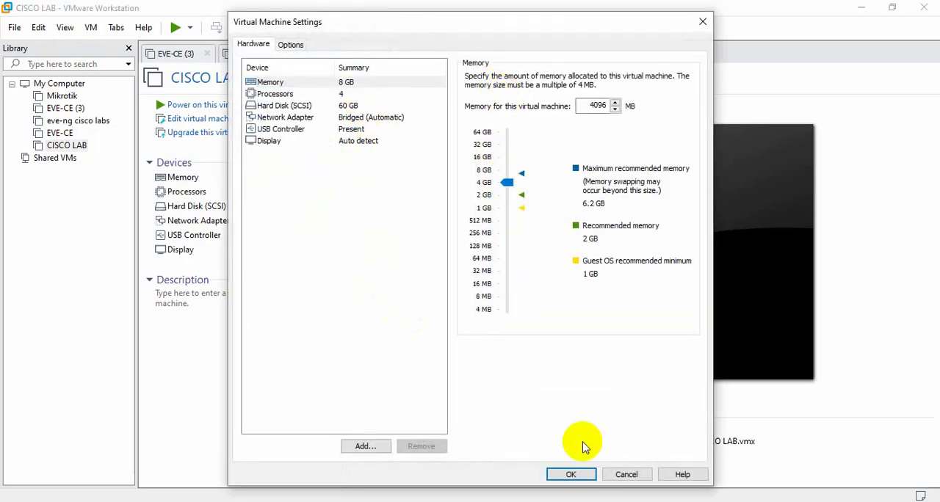
click(353, 93)
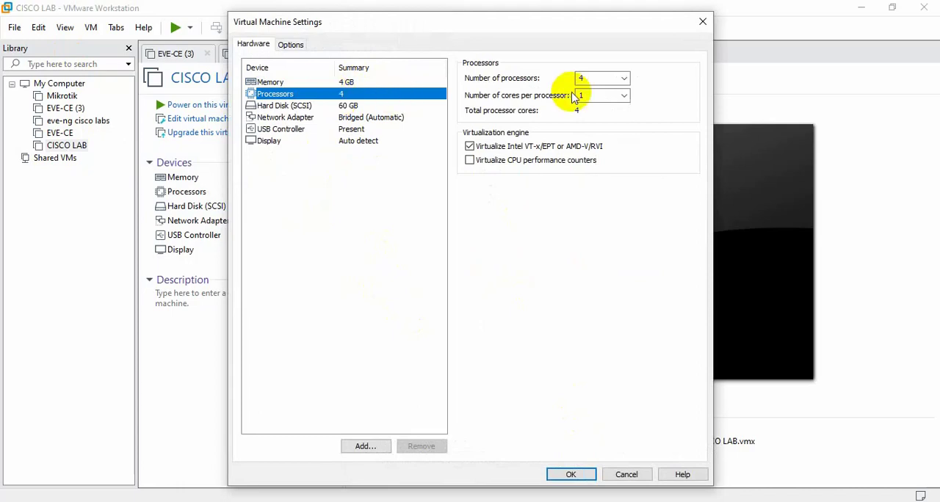
click(624, 79)
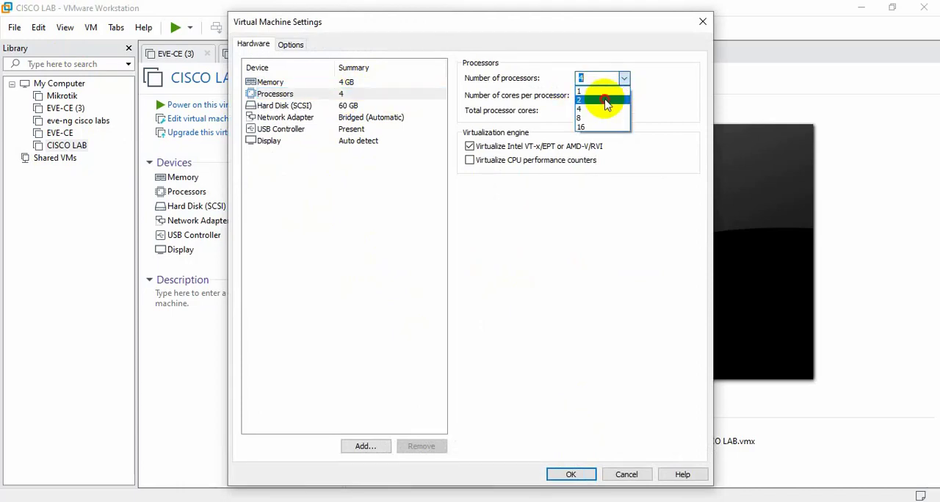
click(604, 100)
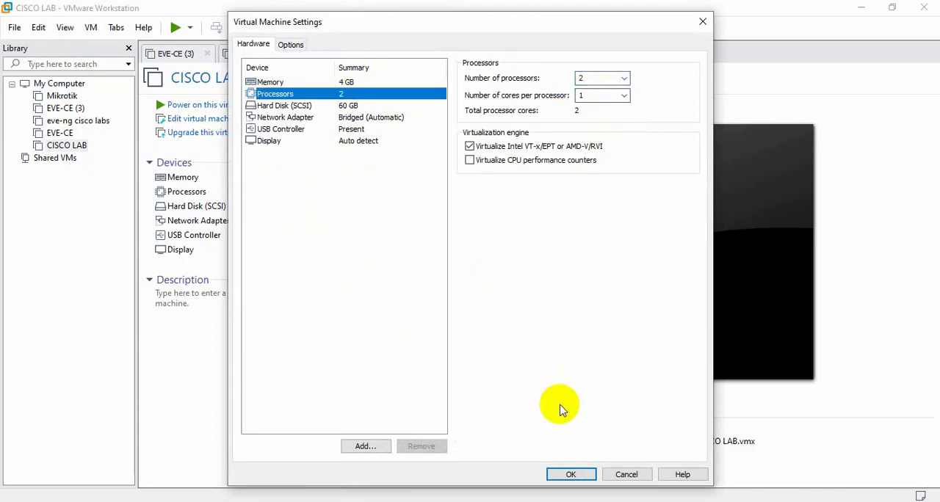
click(571, 474)
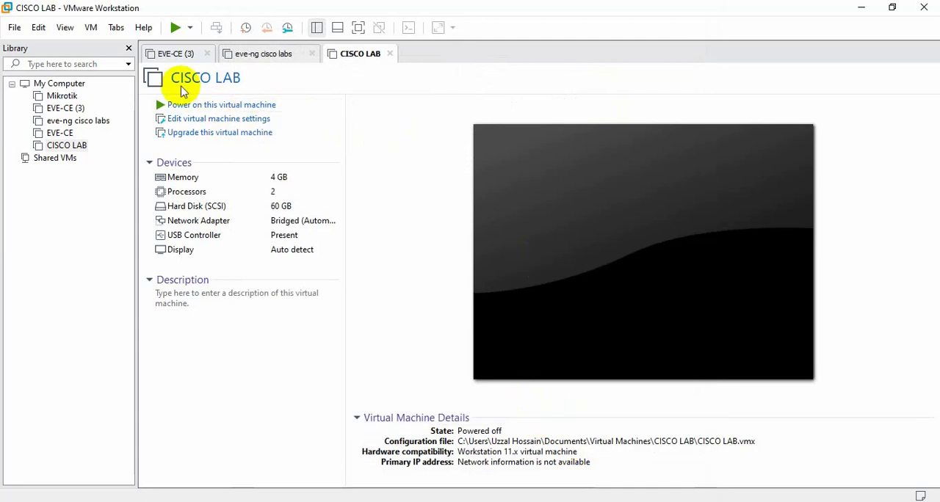
- Power on the CISCO LAB virtual machine and close the EVE-CE (3) and eve-ng cisco labs tabs
click(175, 28)
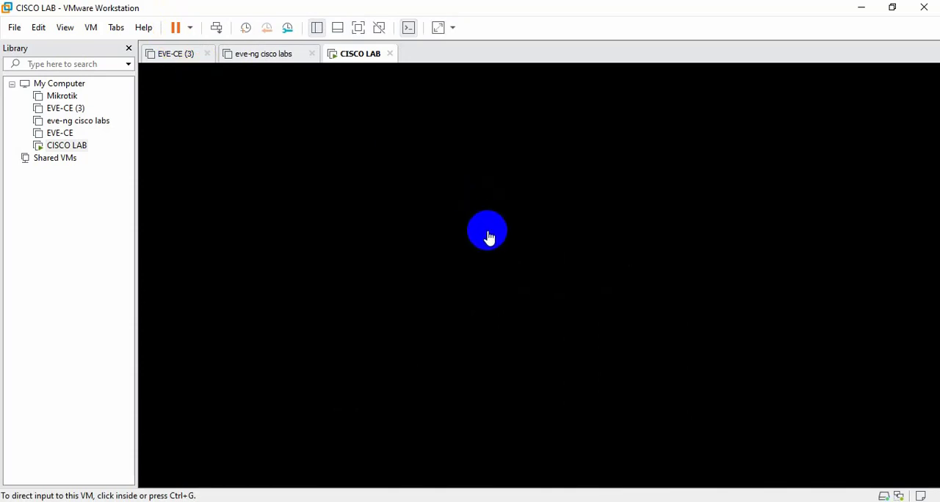
click(207, 53)
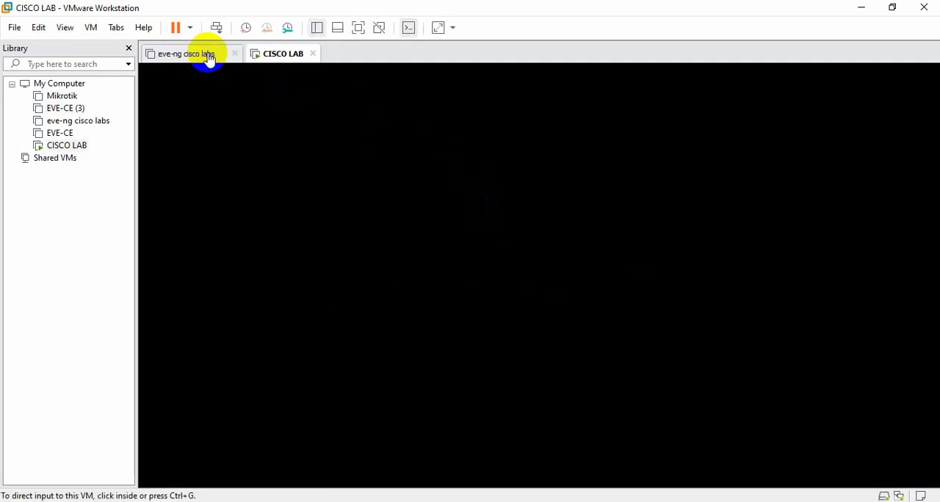
click(233, 56)
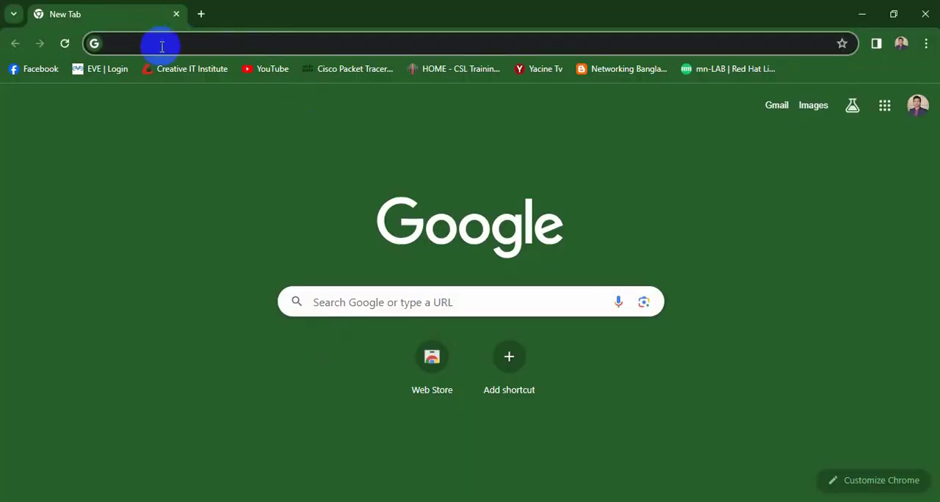
- Switch to Chrome and open the EVE-NG login page at 192.168.0.12
click(159, 48)
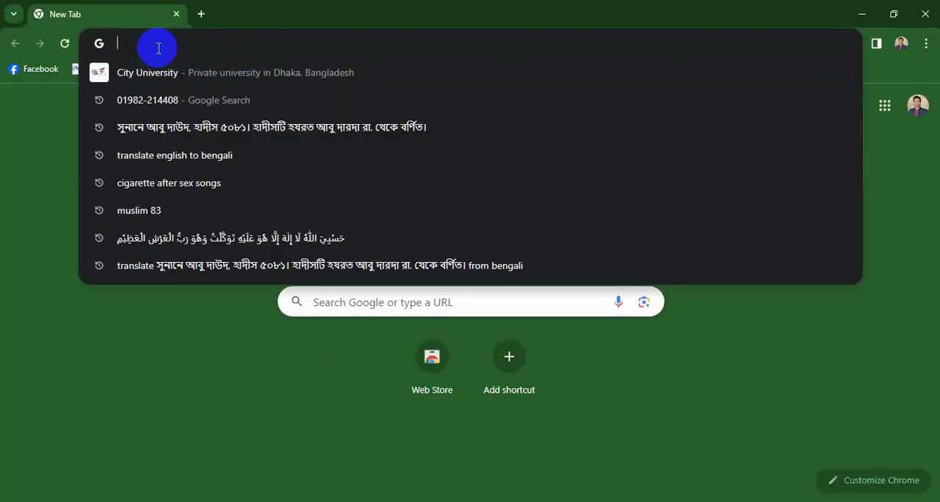
text(192.168)
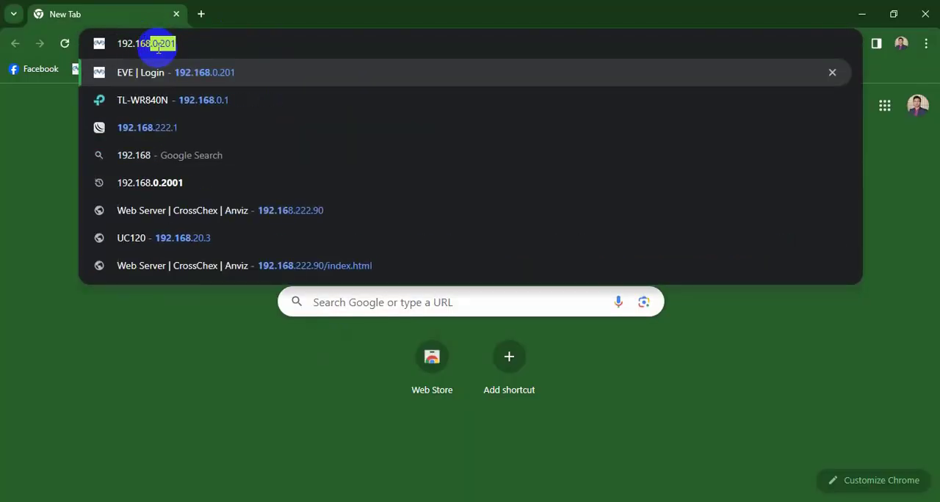
text(.0.1)
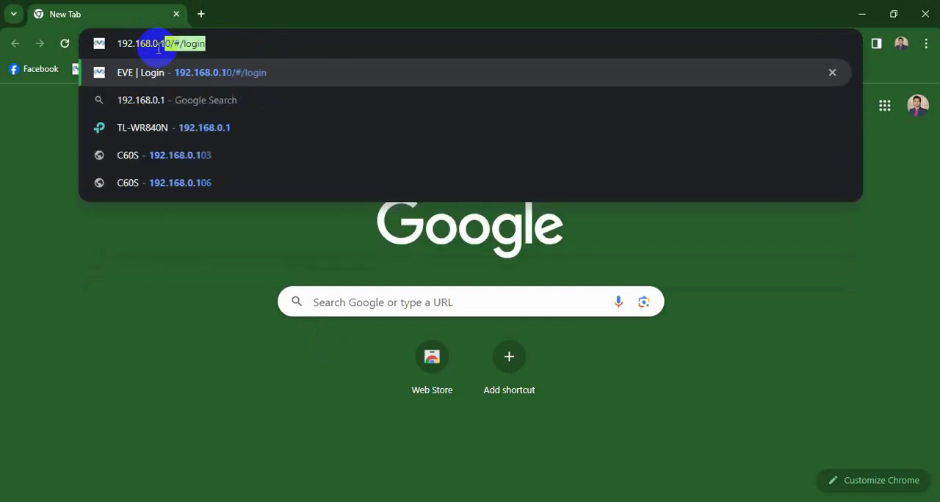
text(2)
key(Return)
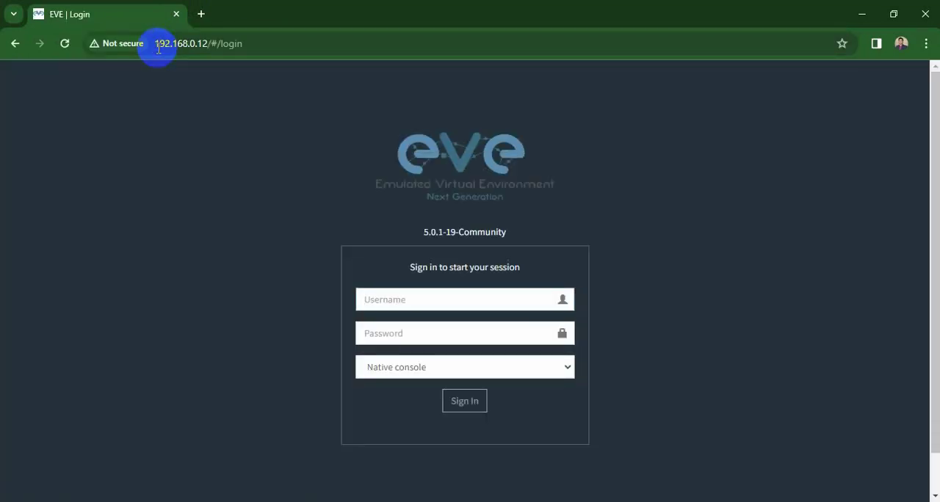
- Sign in to EVE-NG with the username admin and the account password, and save the login in the browser
click(434, 296)
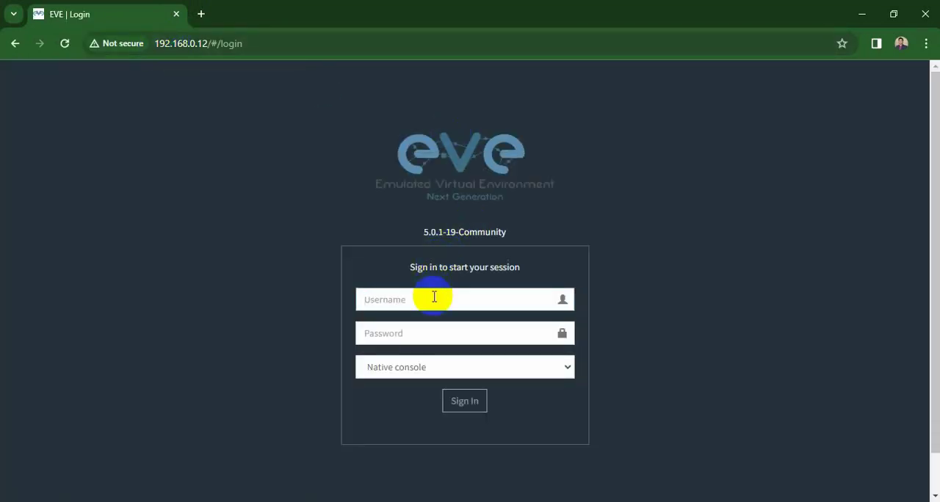
text(admin)
key(Tab)
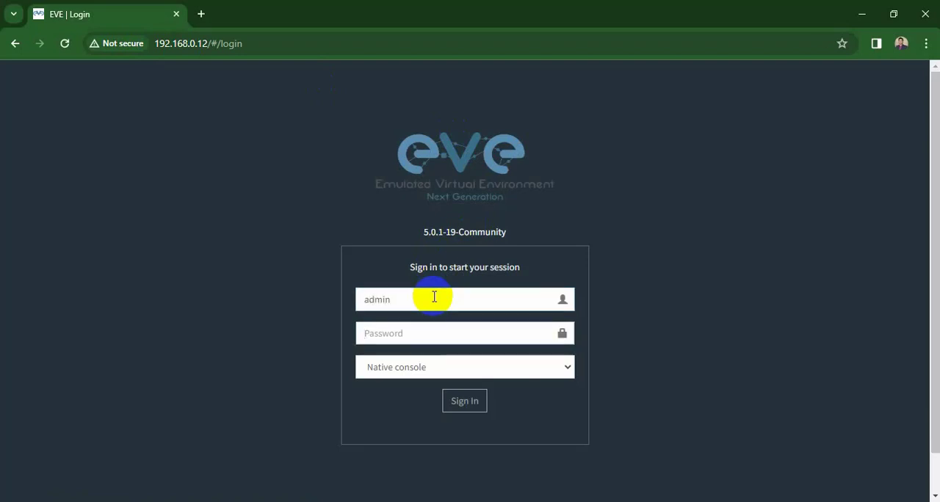
text(eve)
key(Return)
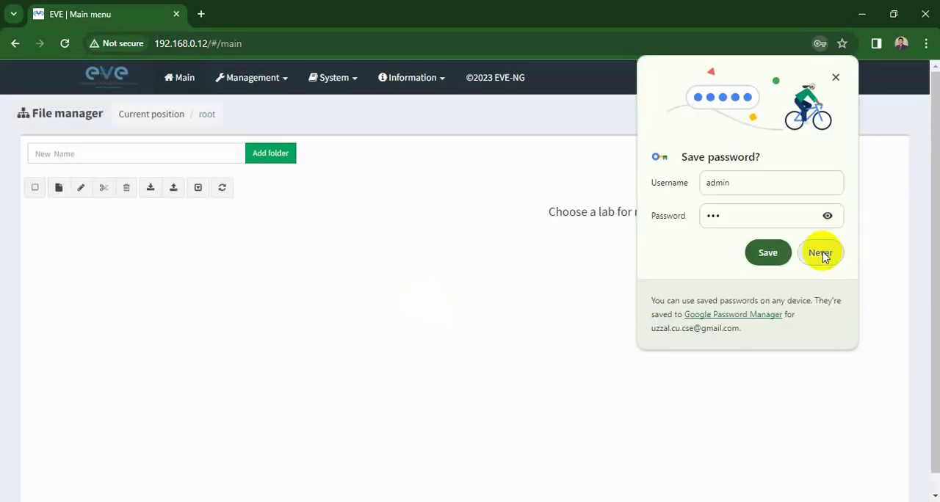
click(768, 252)
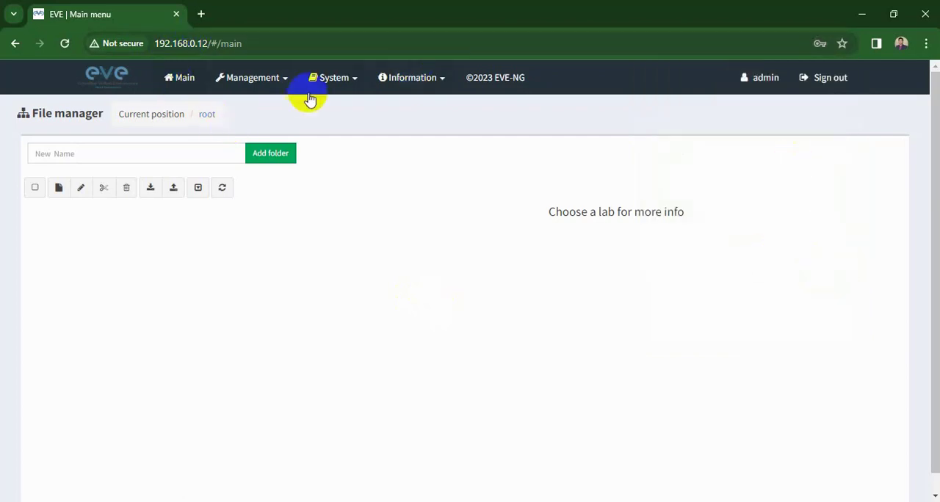
- Create a new lab named test in the EVE-NG file manager
click(60, 188)
click(165, 177)
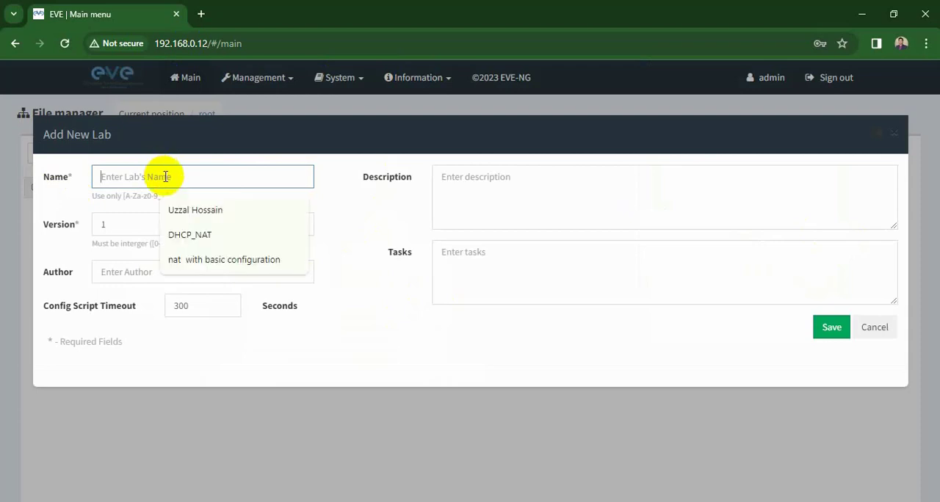
text(test)
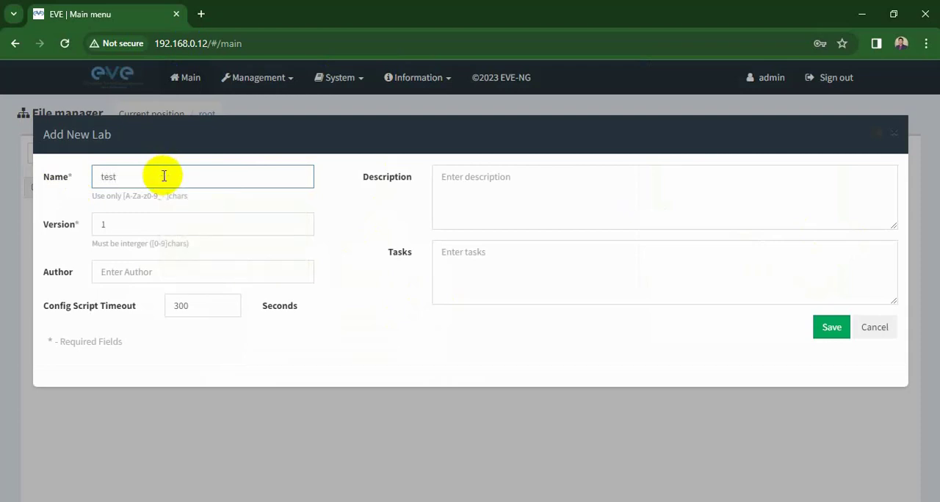
key(Return)
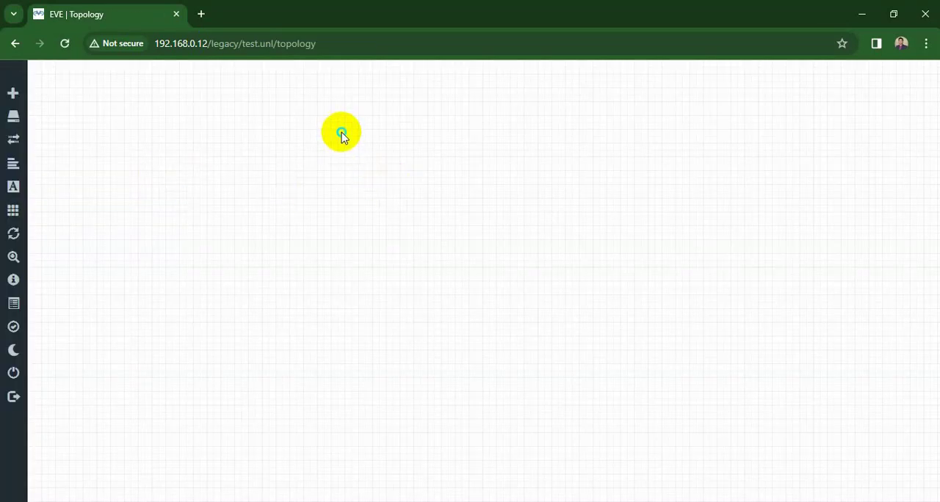
- Examine which node templates are available for the test lab and which object types can be added to the topology
right_click(344, 134)
click(380, 164)
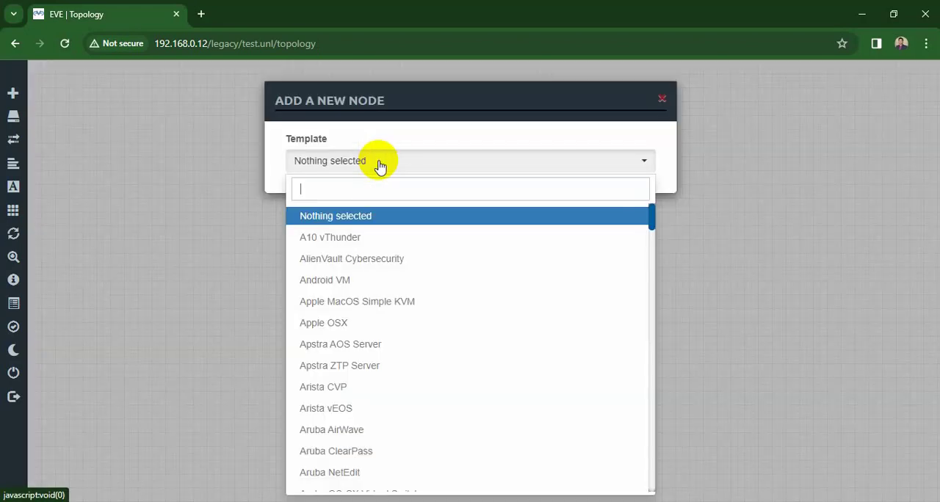
scroll(393, 287, down, 10)
scroll(397, 291, down, 20)
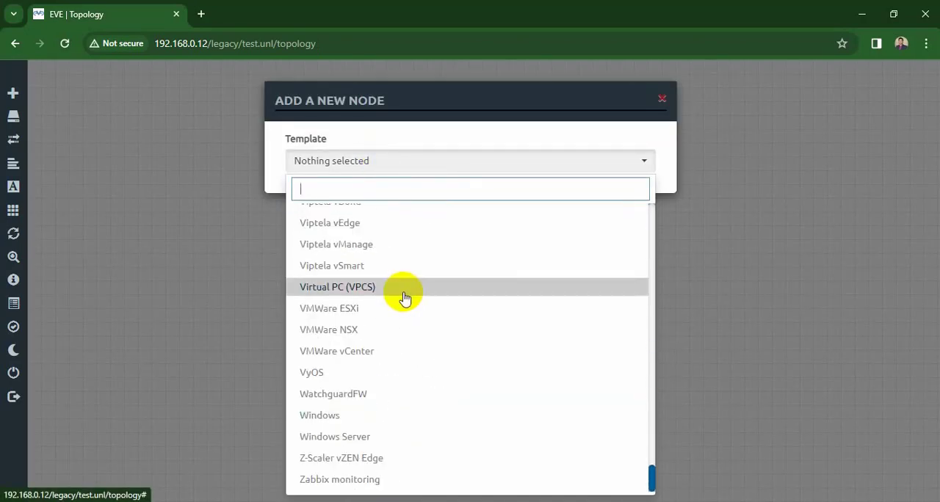
scroll(415, 296, up, 15)
scroll(412, 292, up, 20)
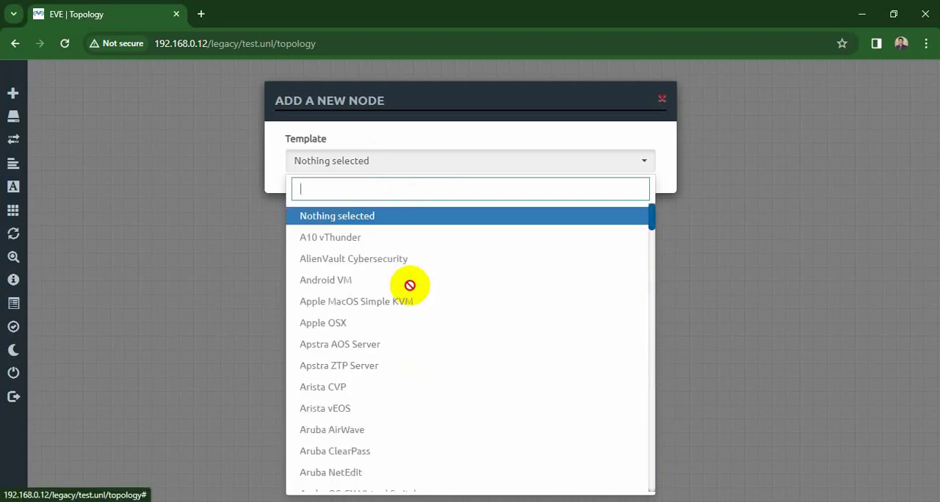
scroll(392, 267, down, 10)
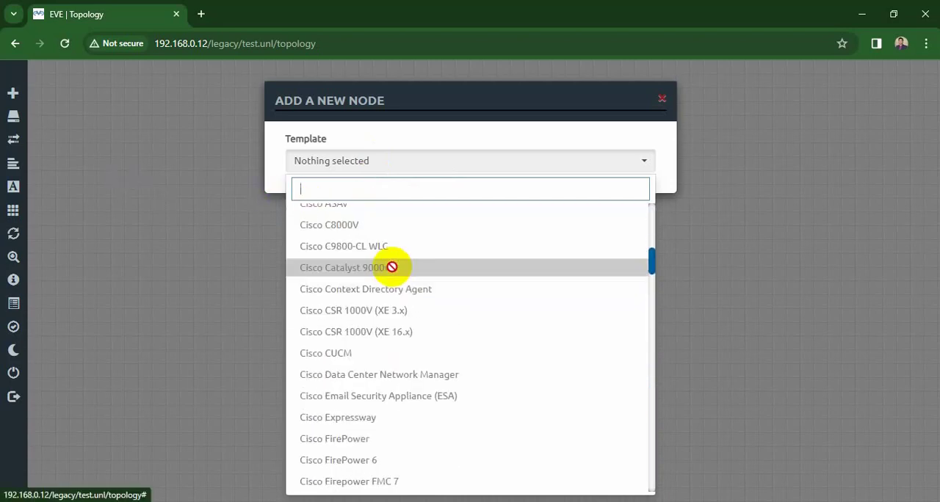
scroll(391, 267, down, 20)
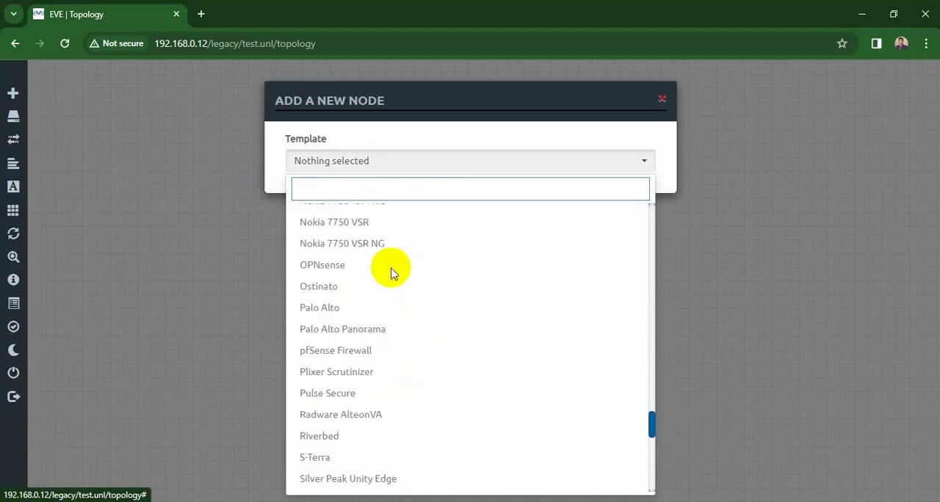
scroll(391, 272, down, 15)
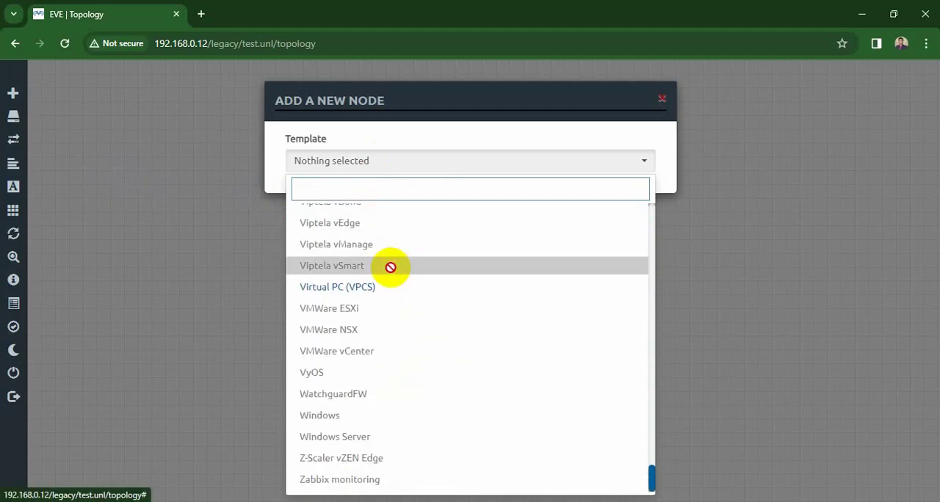
click(174, 224)
right_click(377, 121)
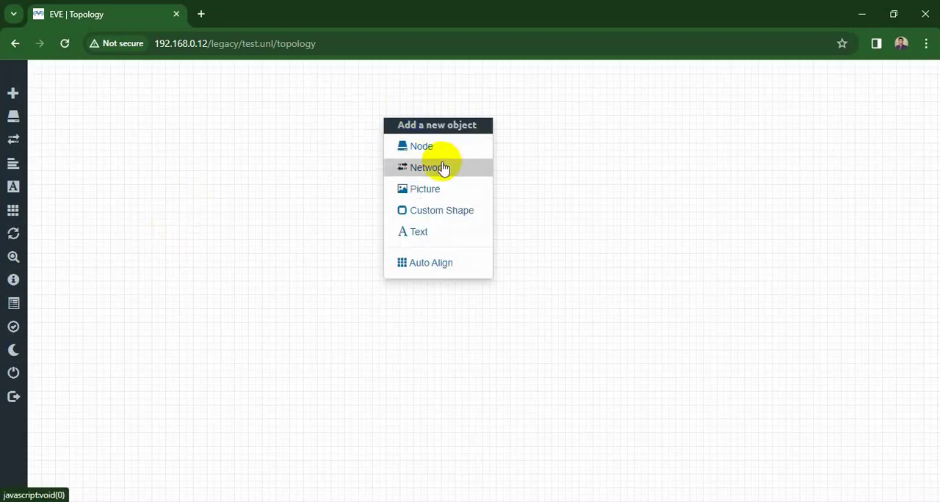
click(554, 171)
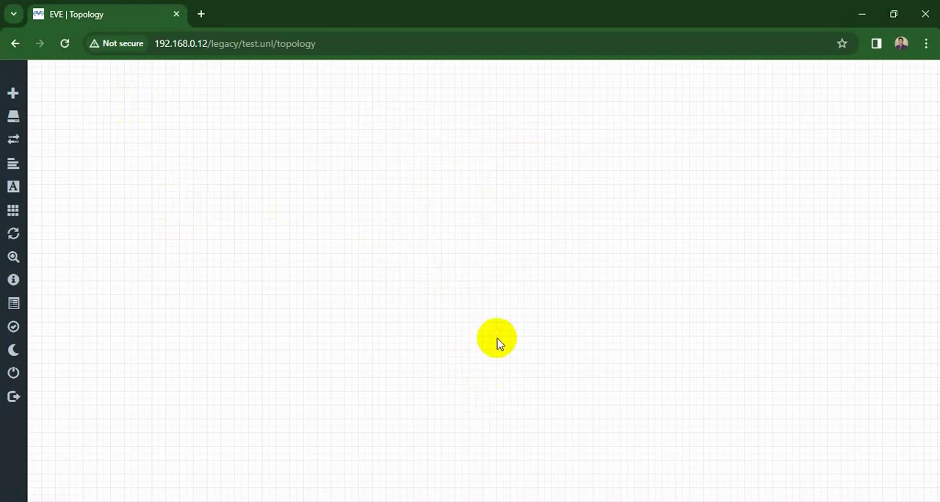
- Switch from the browser to WinSCP and set the new SFTP session's host name to 192.168.0.12
click(871, 15)
click(871, 15)
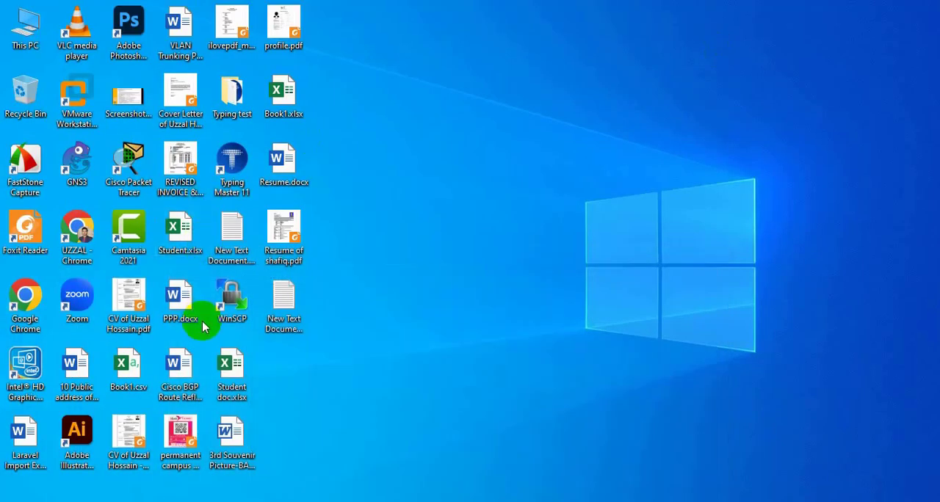
double_click(235, 294)
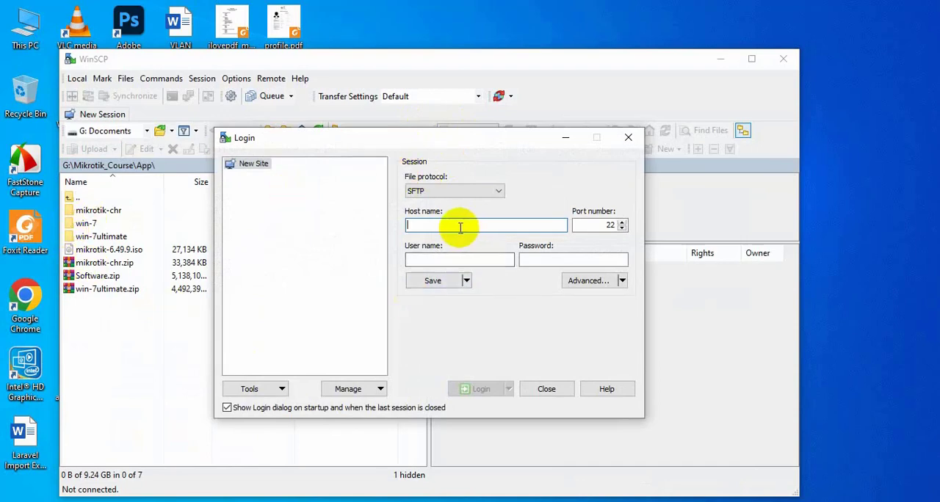
text(1)
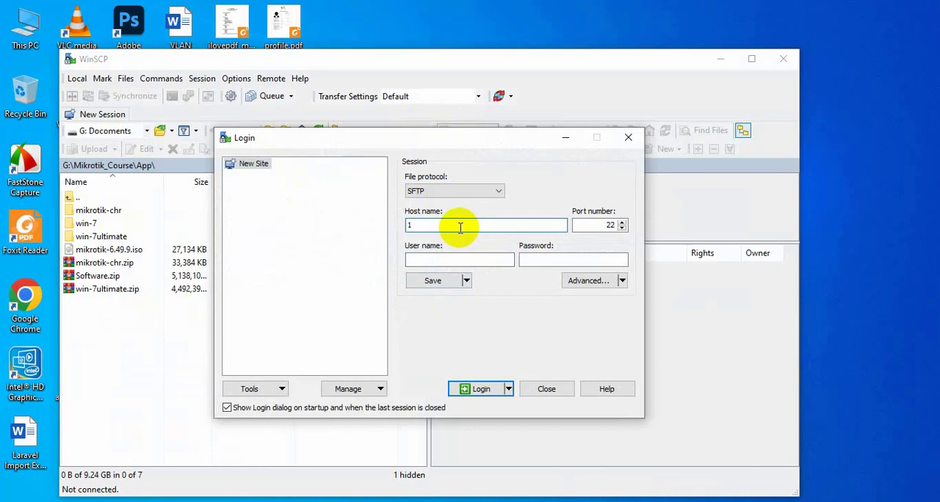
text(92.168.0.12)
- Log in to the server as root with the account password, accepting its unknown host key
key(Tab)
key(Tab)
text(ro)
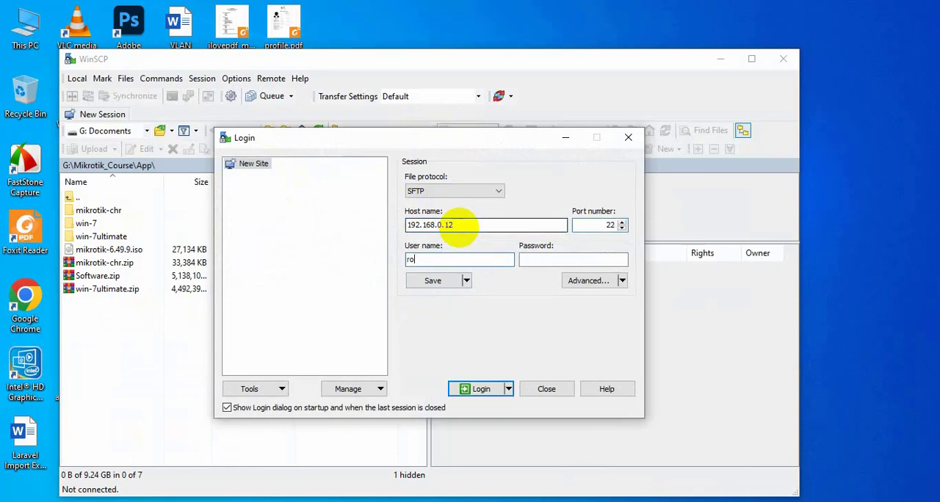
text(ot)
key(Tab)
text(••)
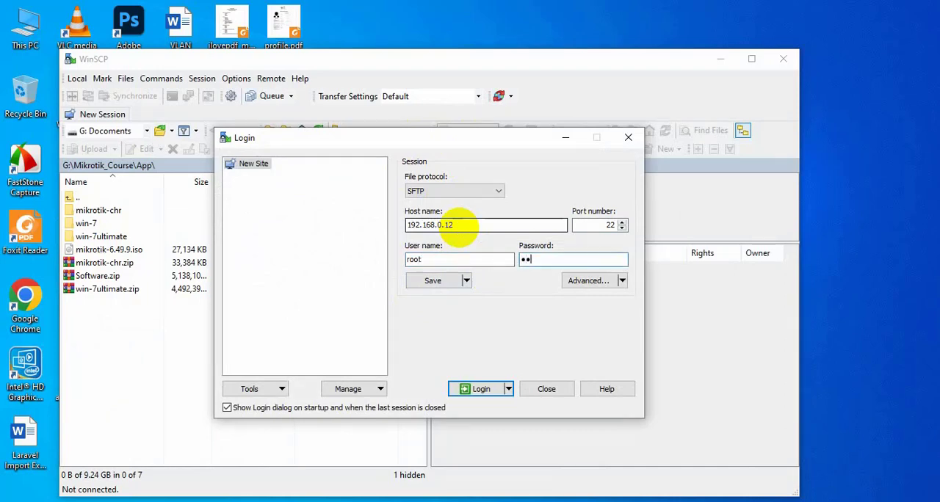
key(Return)
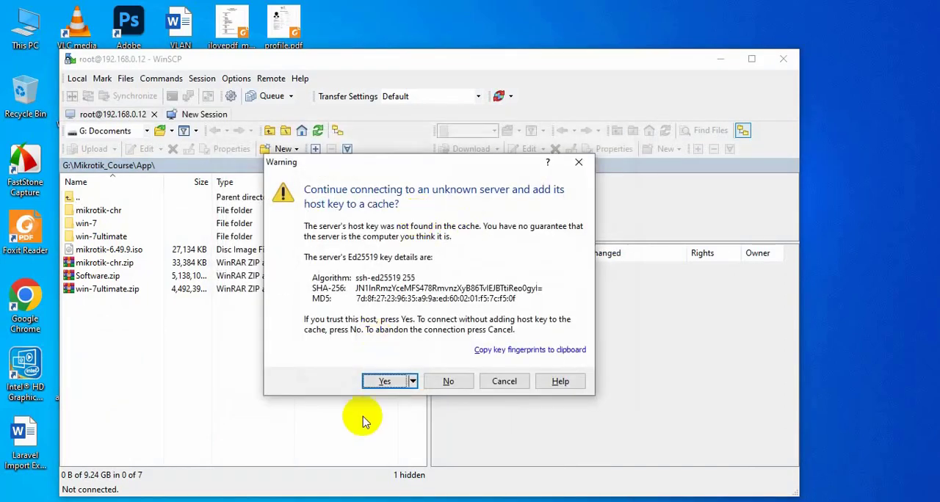
click(386, 379)
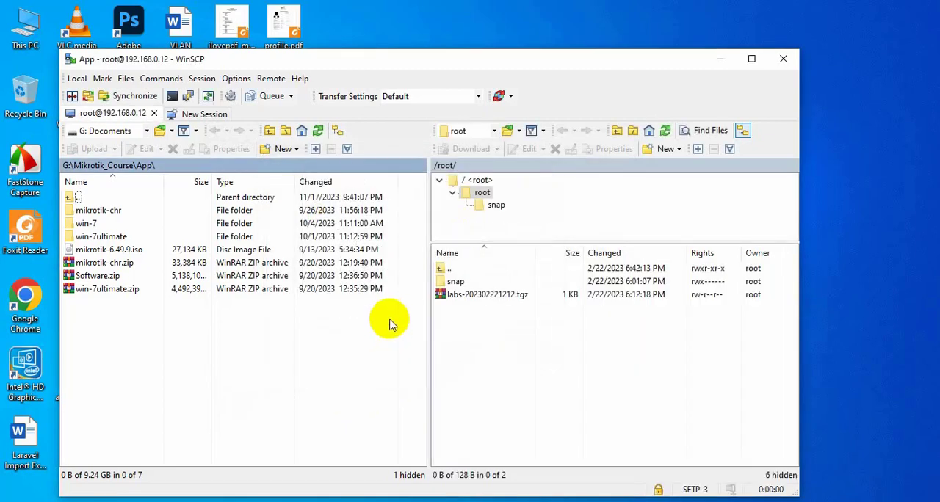
- Open the remote folder /opt/unetlab/addons/qemu and upload the local win-7ultimate folder into it
click(494, 131)
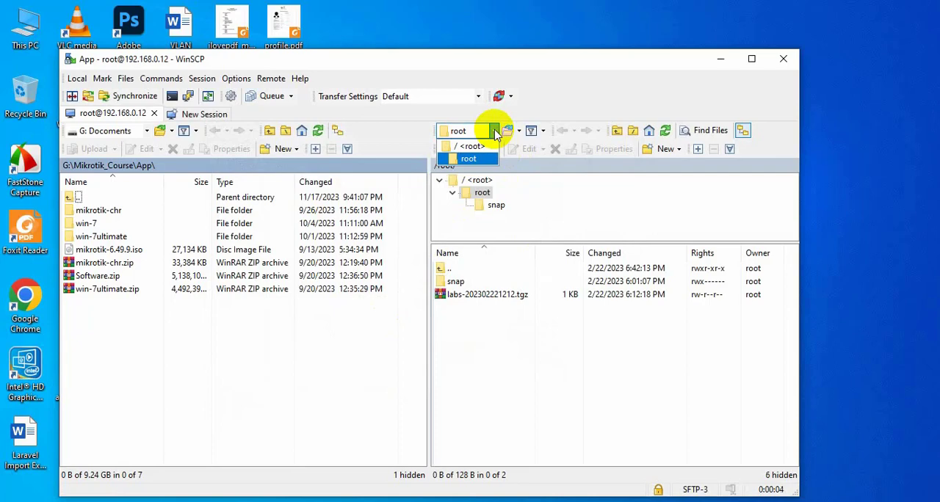
click(471, 146)
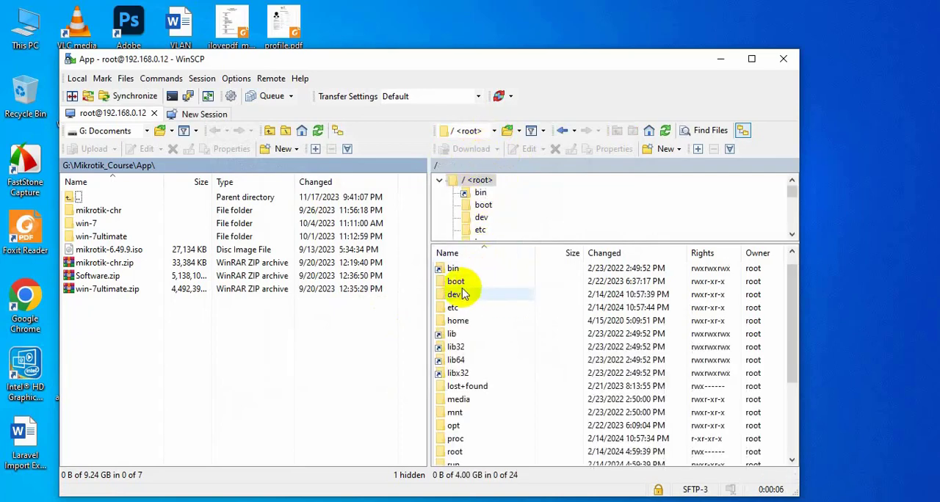
double_click(474, 426)
scroll(470, 385, down, 1)
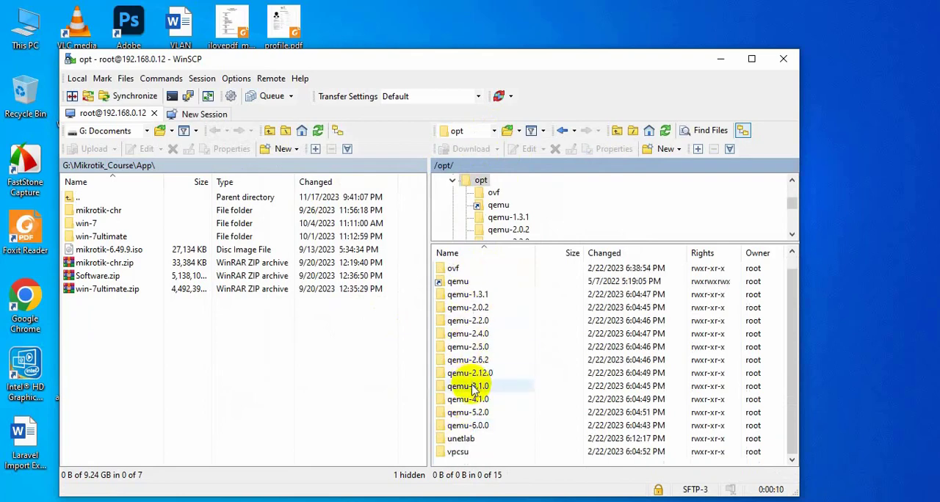
double_click(470, 440)
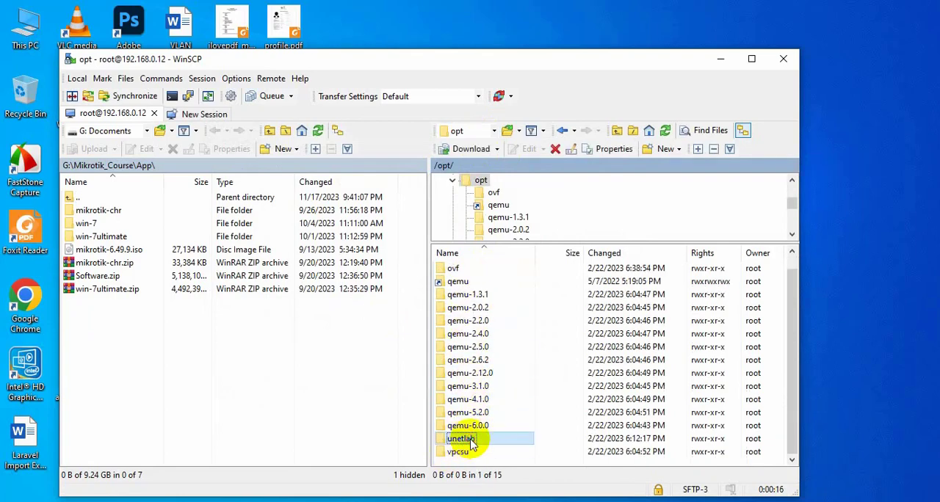
double_click(476, 285)
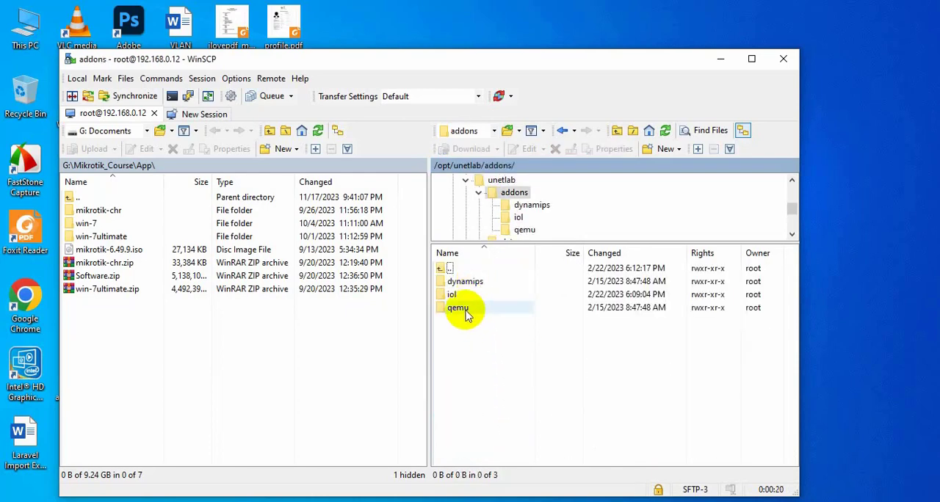
double_click(465, 311)
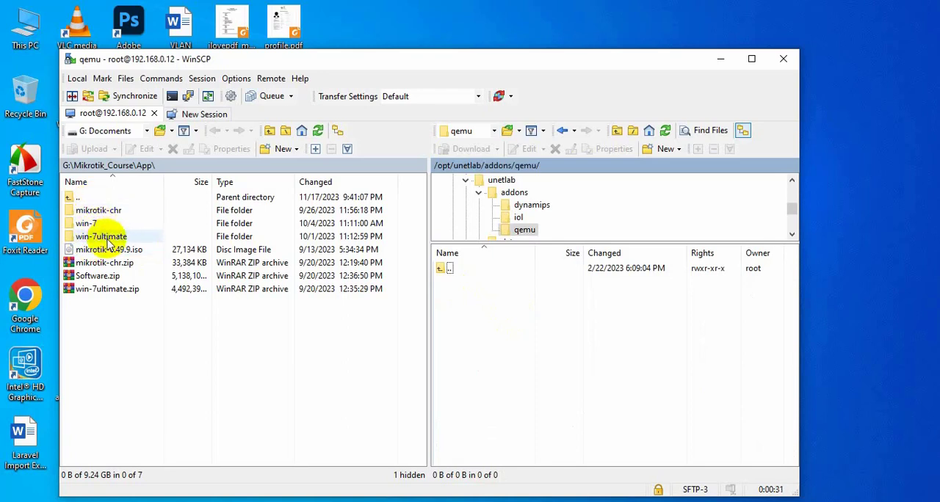
drag(79, 236, 516, 385)
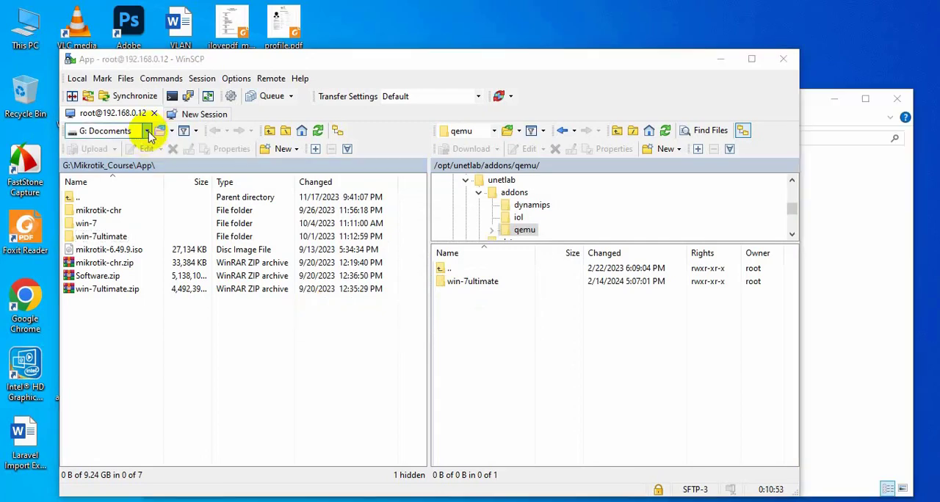
- Open the local folder G:\CCNA\cisco and upload its vios and viosl2 image folders into the remote qemu folder
click(148, 131)
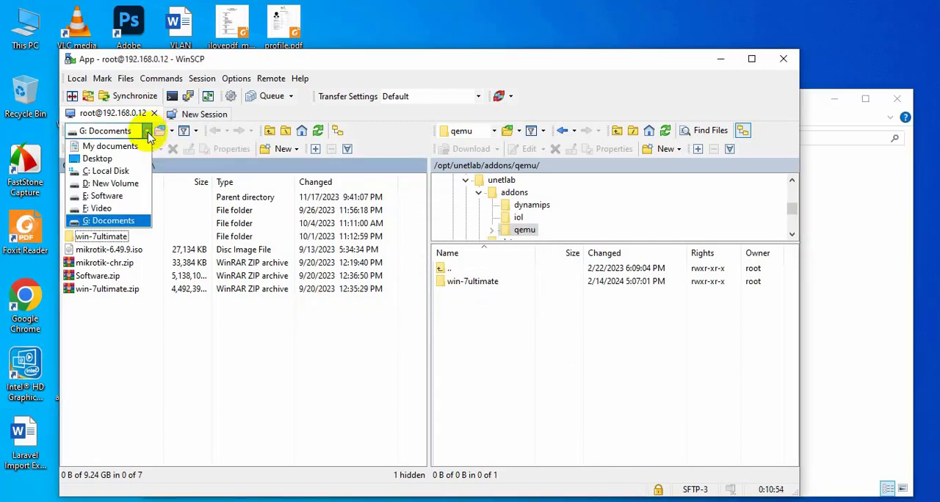
click(116, 221)
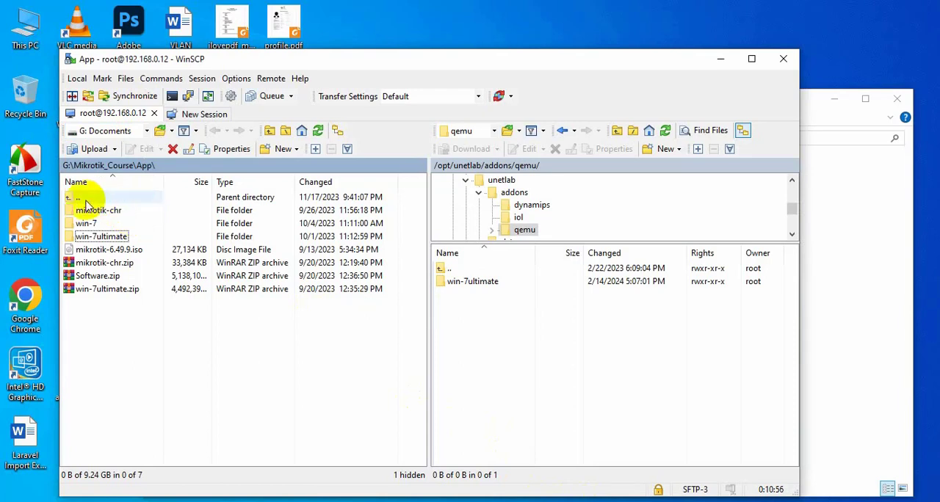
click(68, 199)
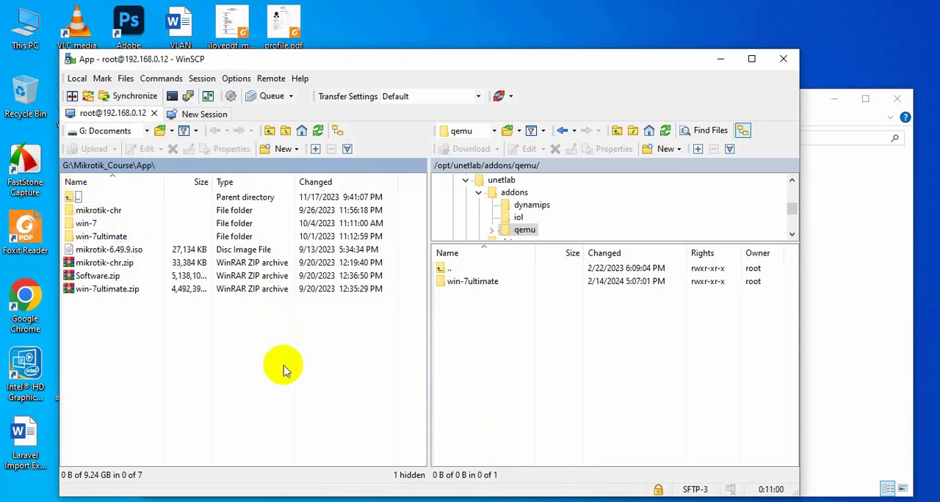
double_click(71, 197)
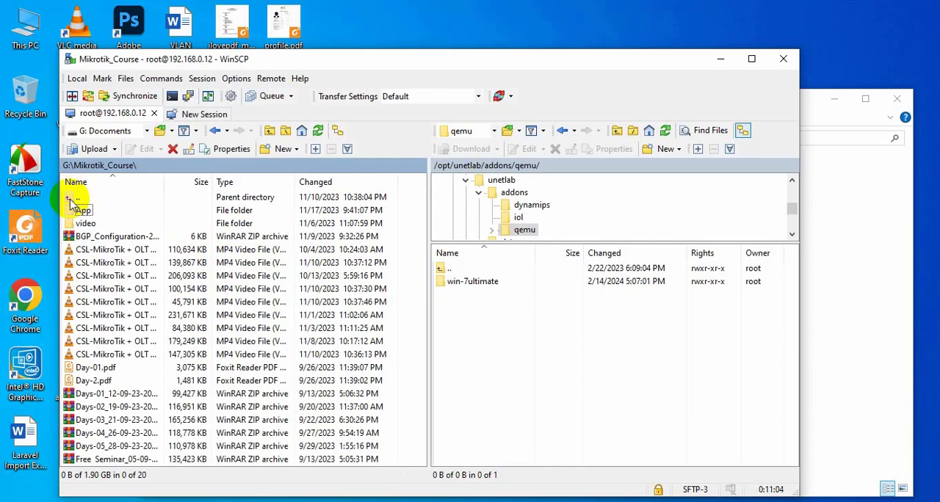
double_click(72, 199)
double_click(81, 210)
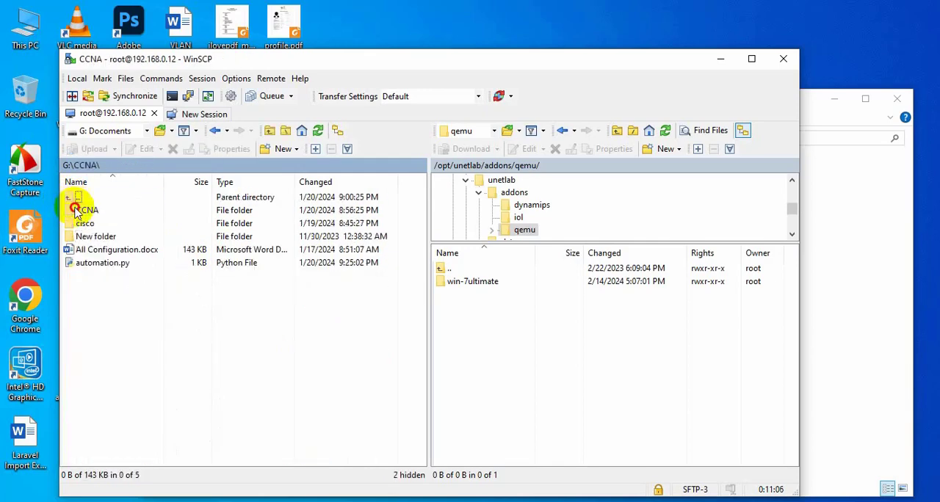
double_click(110, 223)
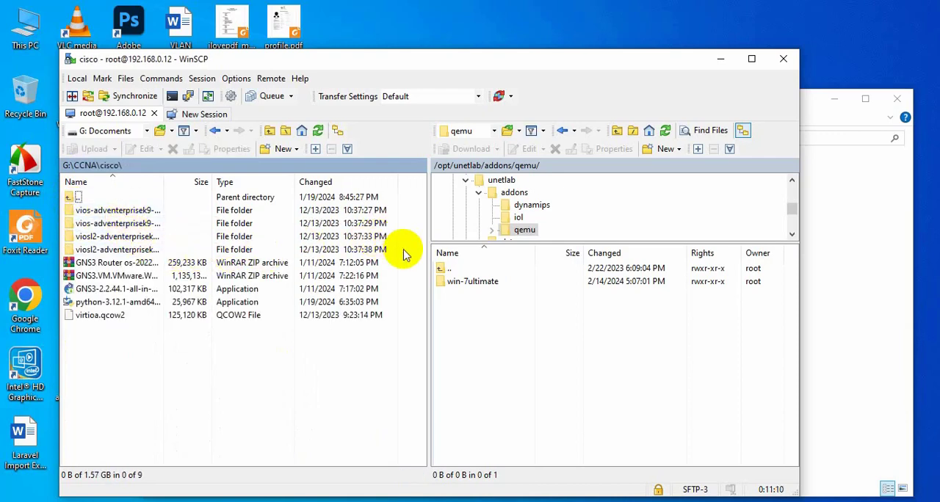
drag(401, 255, 535, 360)
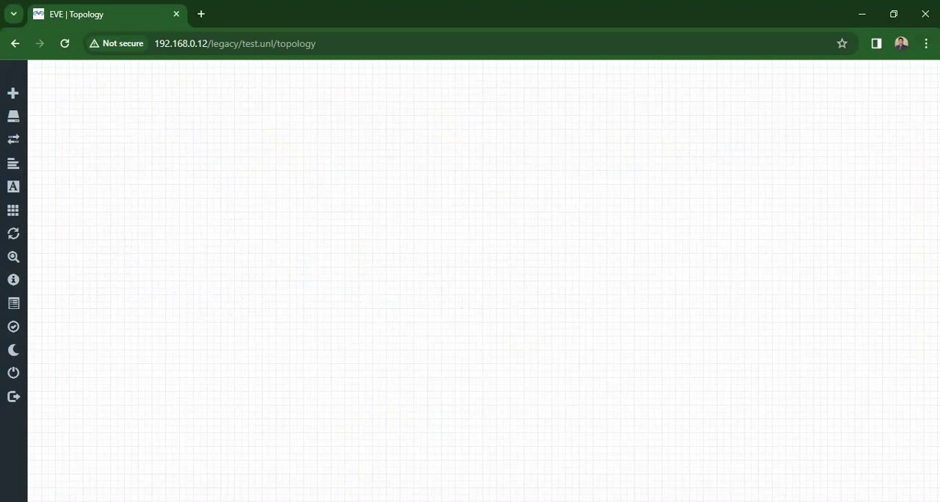
- Start adding a node to the test lab in EVE-NG and examine which Cisco and Windows templates are available
right_click(388, 105)
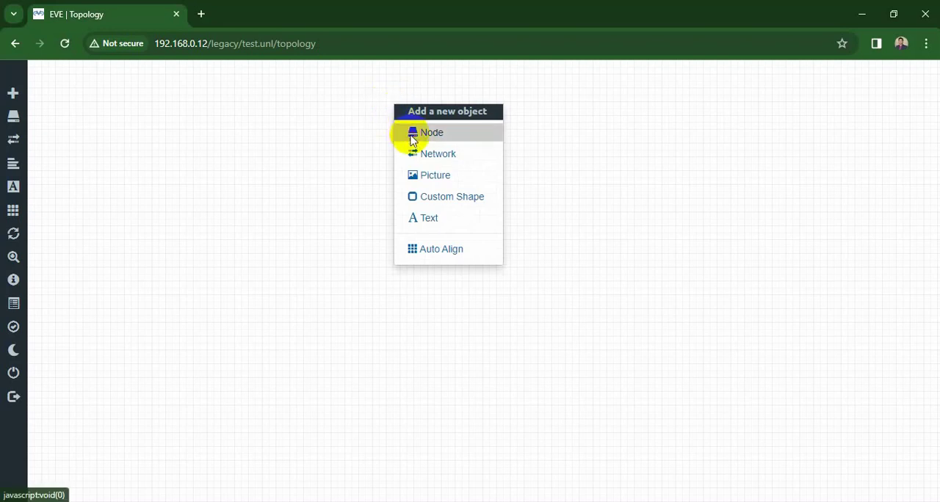
click(405, 134)
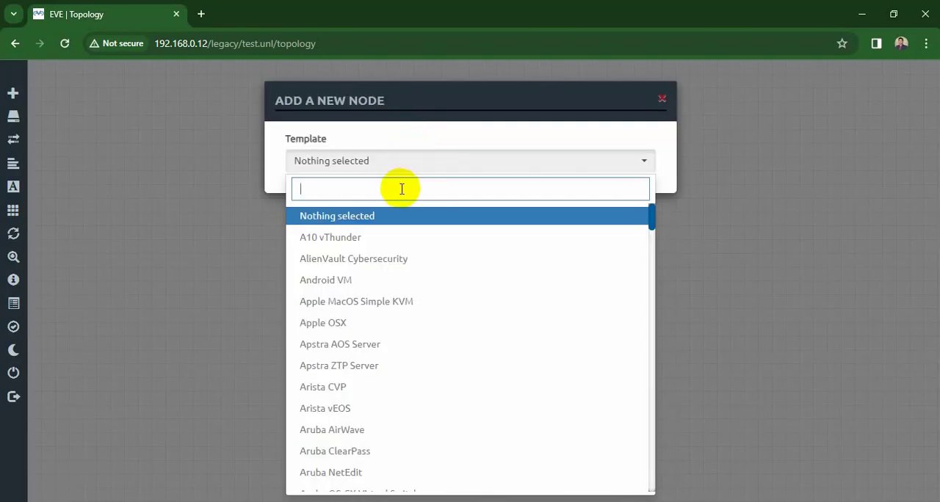
text(cisco)
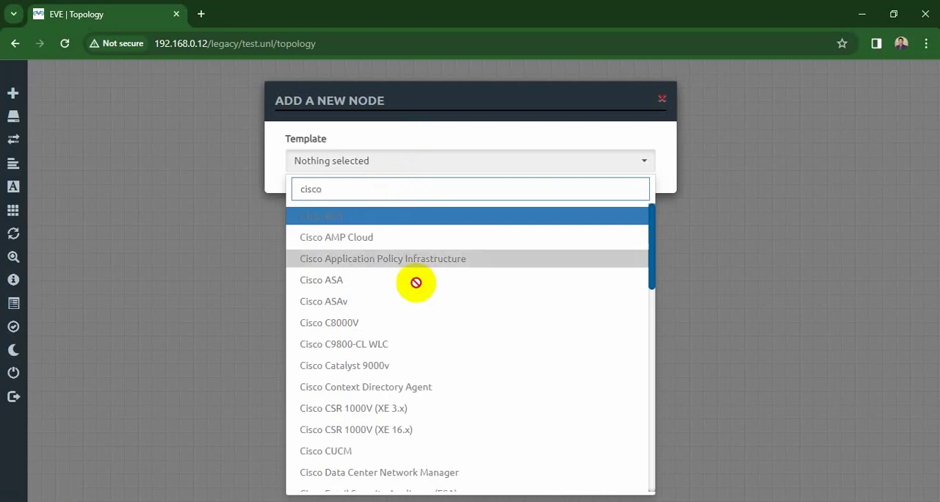
scroll(411, 432, down, 6)
scroll(410, 432, down, 3)
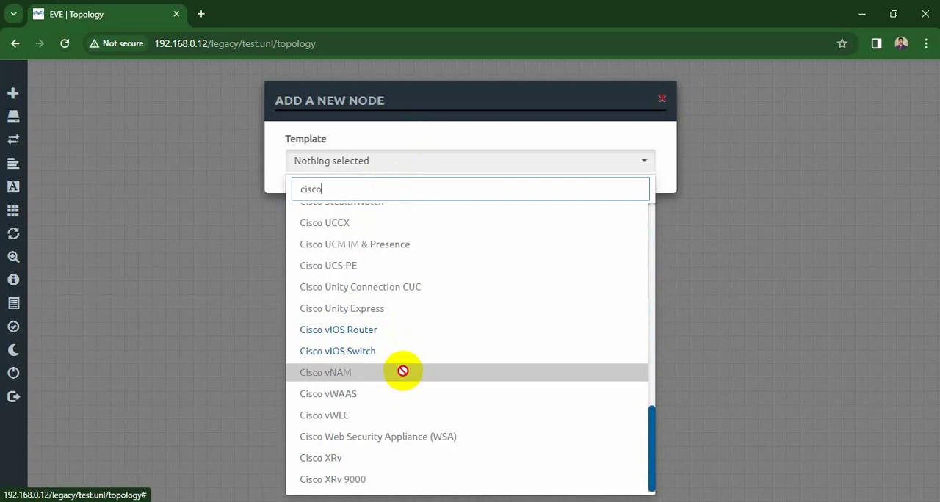
scroll(403, 371, up, 10)
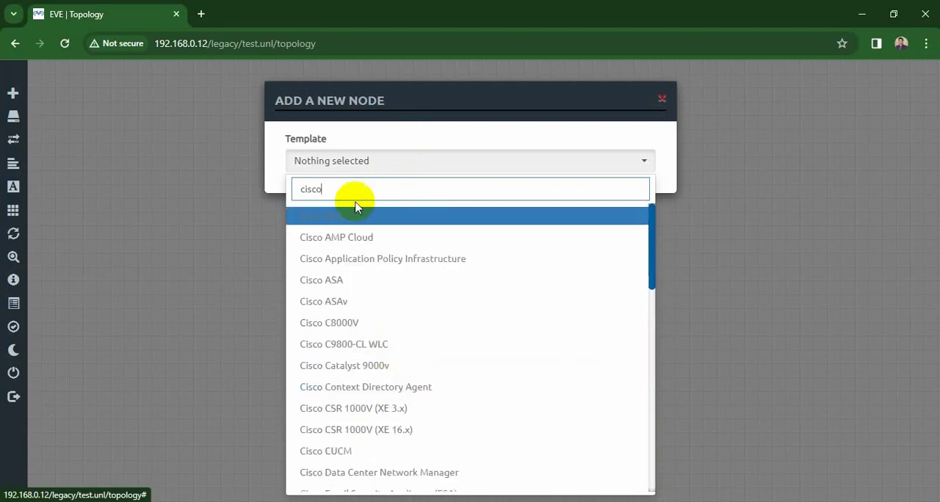
drag(353, 193, 268, 194)
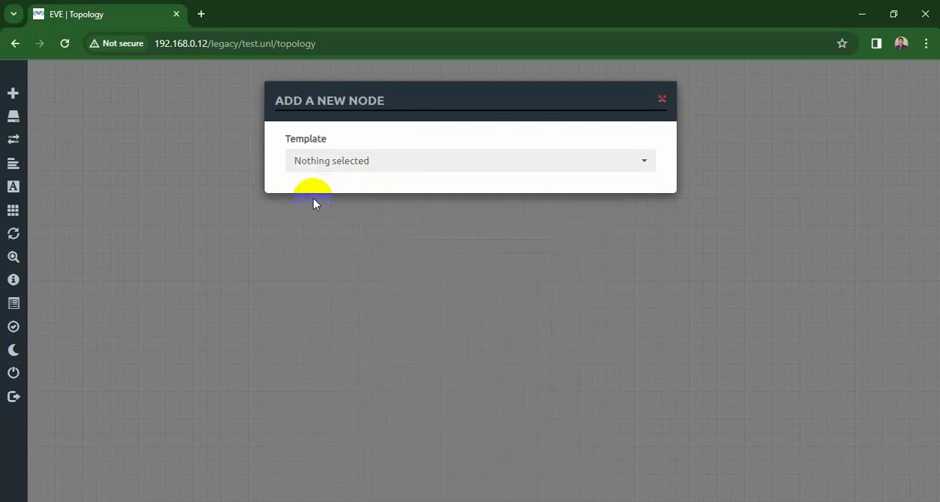
click(332, 163)
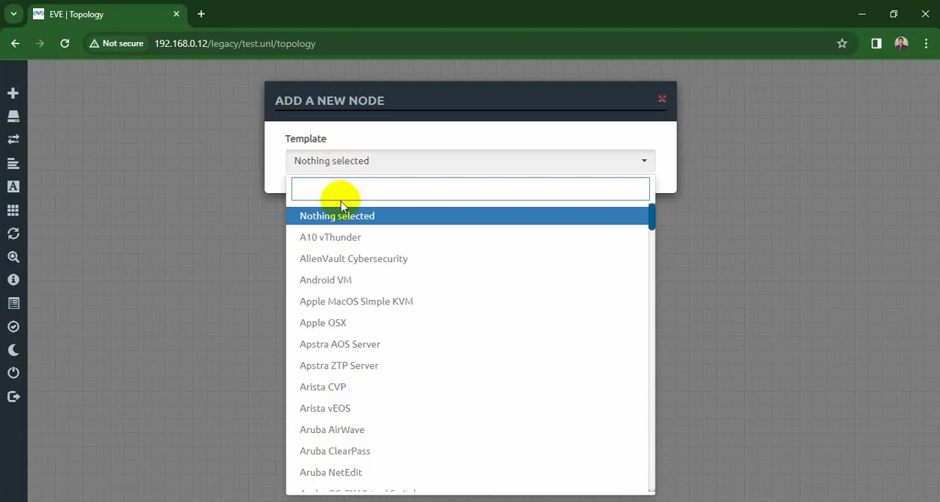
text(win)
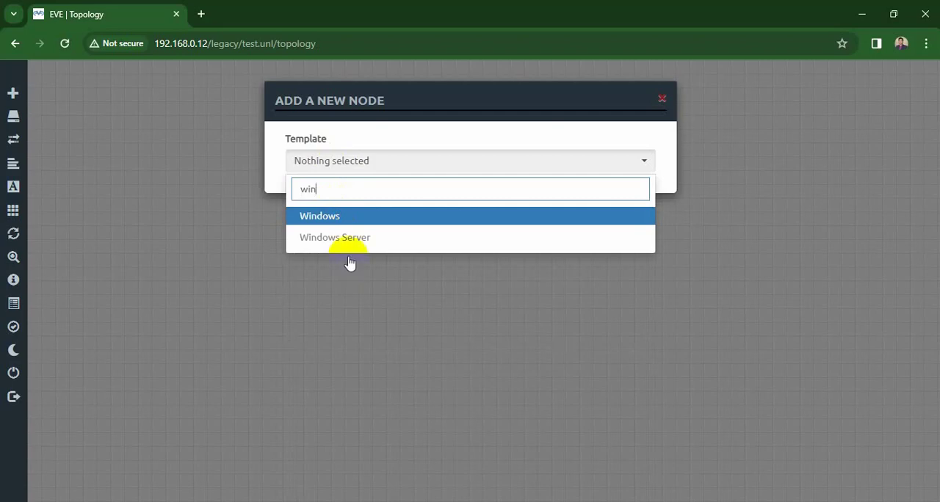
key(BackSpace)
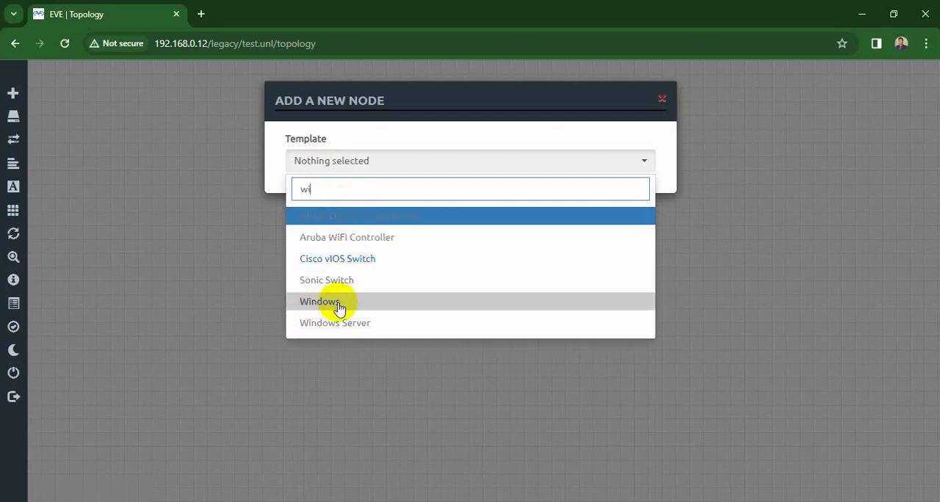
key(BackSpace)
key(BackSpace)
- Add a Cisco vIOS Router node with its default settings and place it near the upper middle of the topology
text(rou)
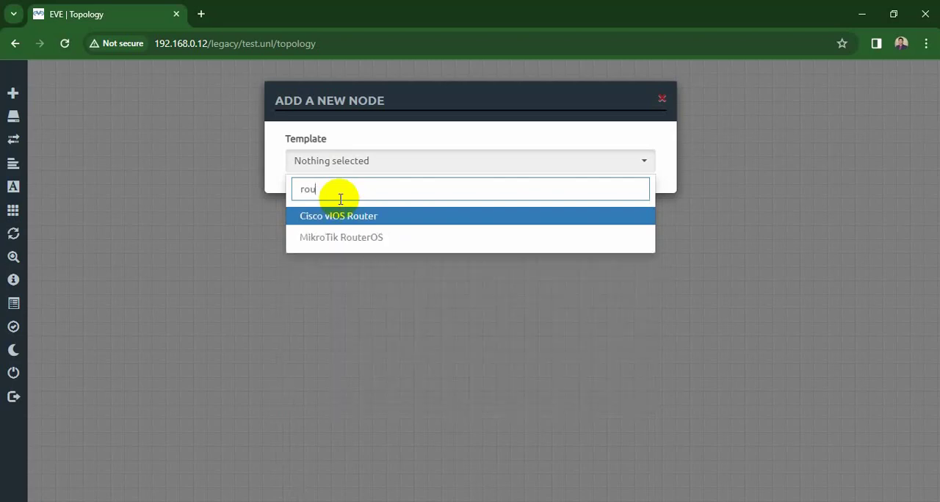
key(Return)
scroll(357, 256, down, 6)
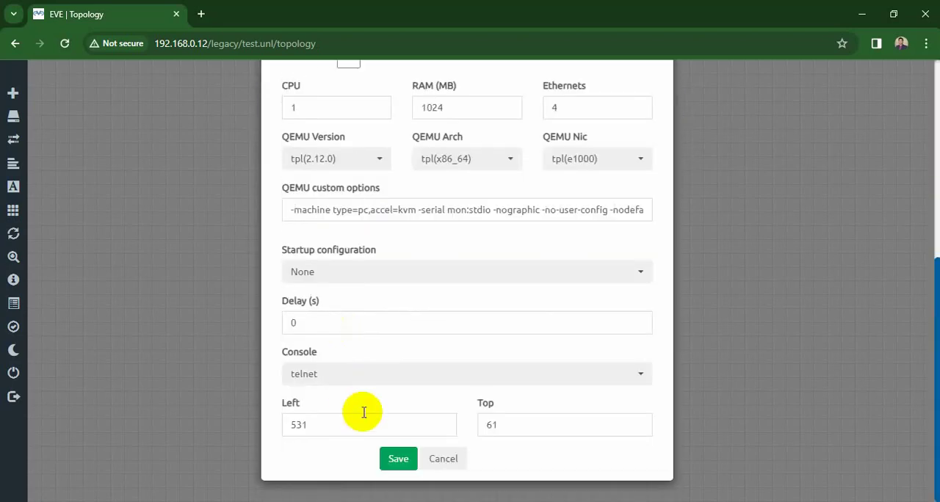
click(398, 459)
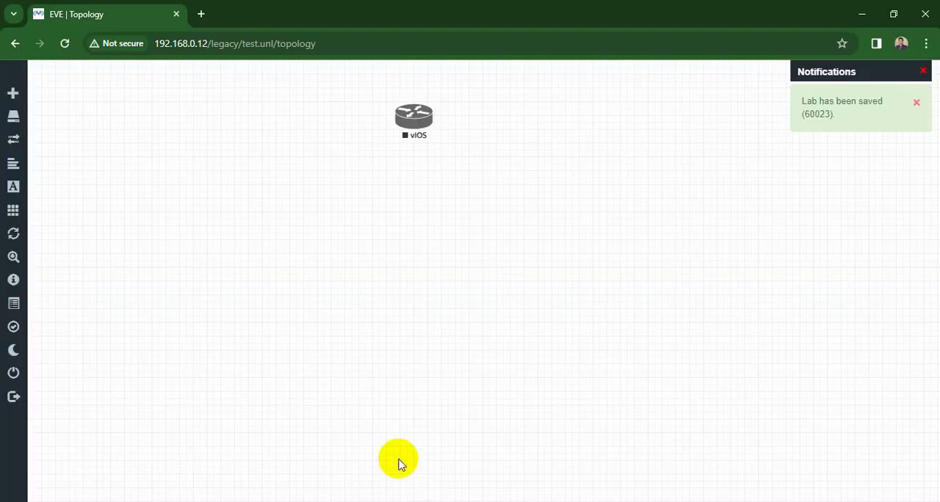
drag(413, 116, 463, 115)
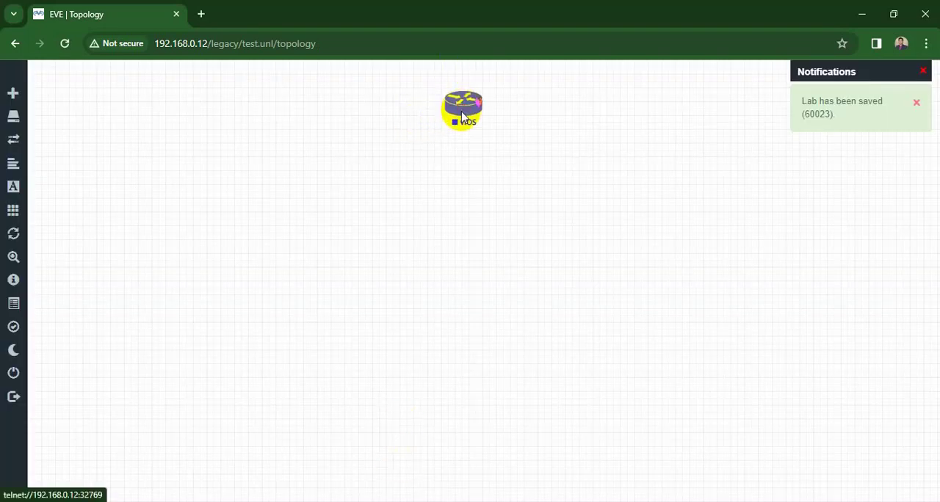
- Add one Virtual PC (VPCS) node with default settings below and slightly left of the vIOS router
right_click(382, 194)
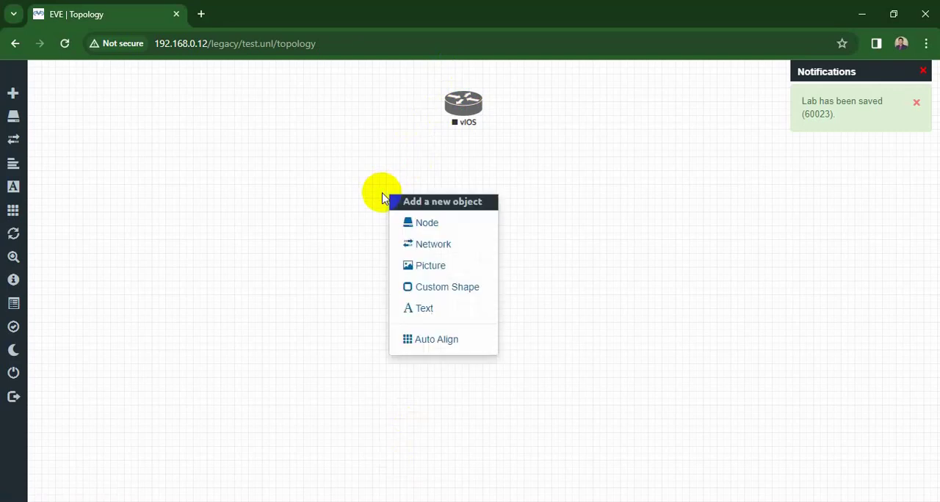
click(416, 224)
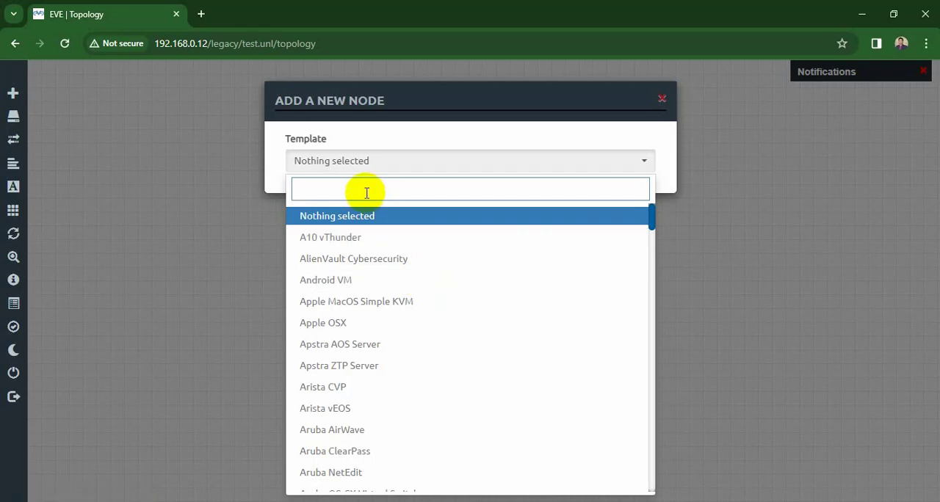
text(vie)
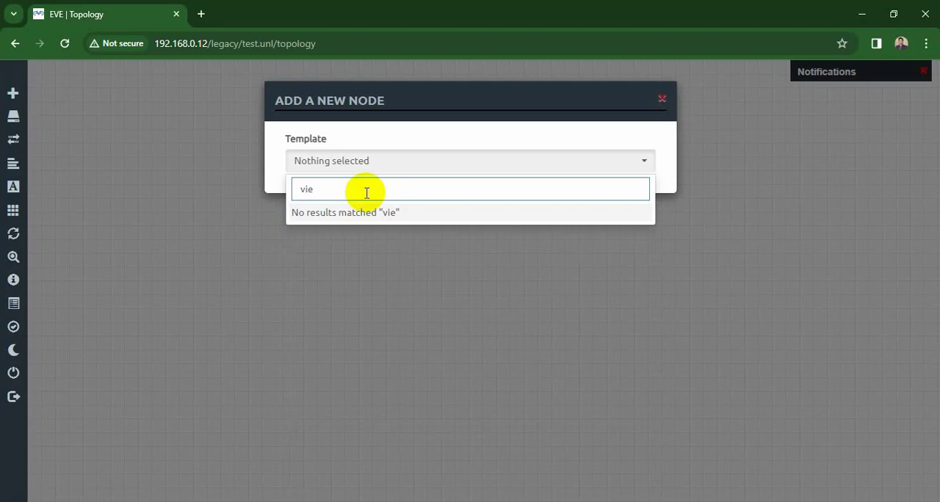
key(BackSpace)
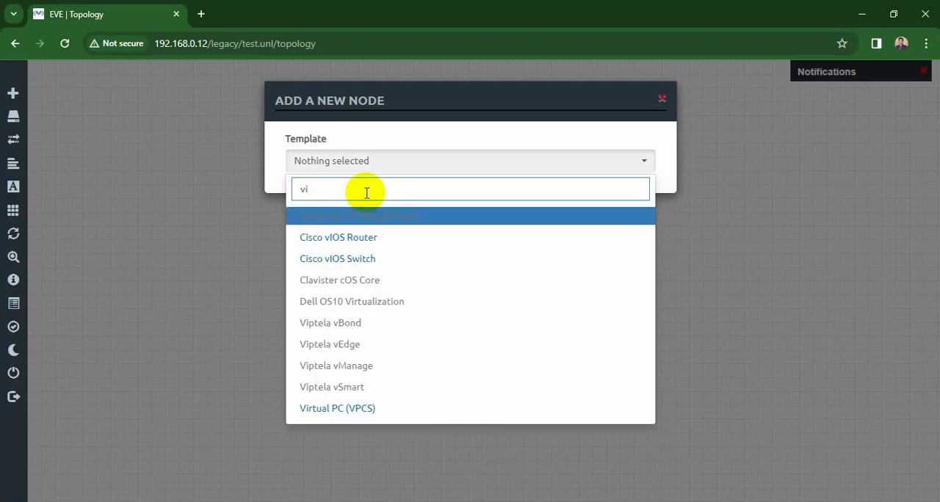
key(Down)
key(Up)
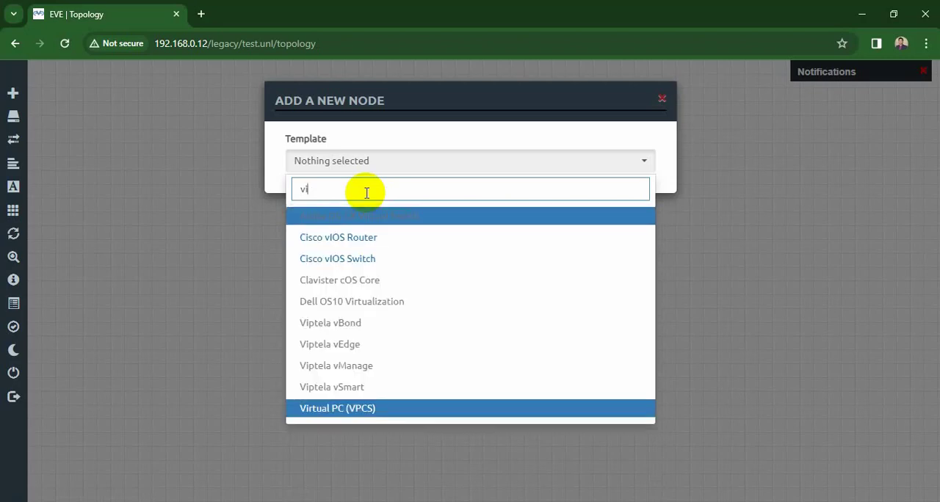
key(Return)
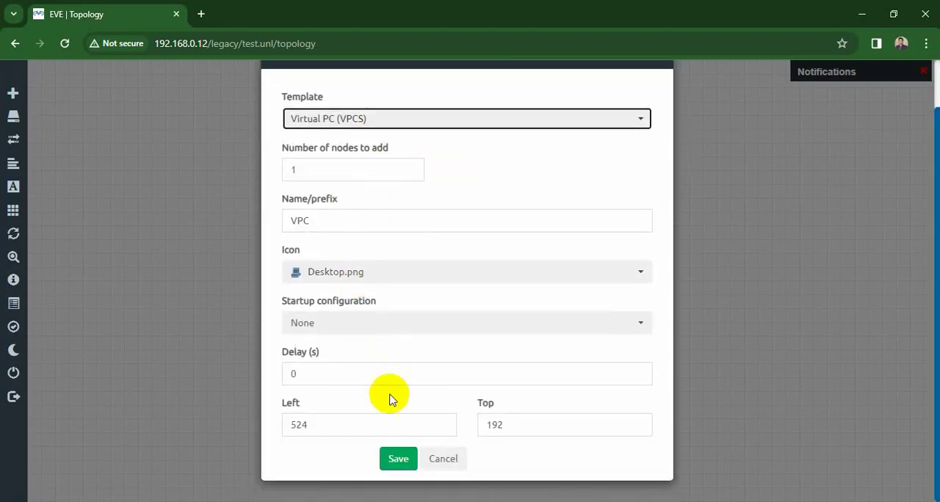
click(389, 454)
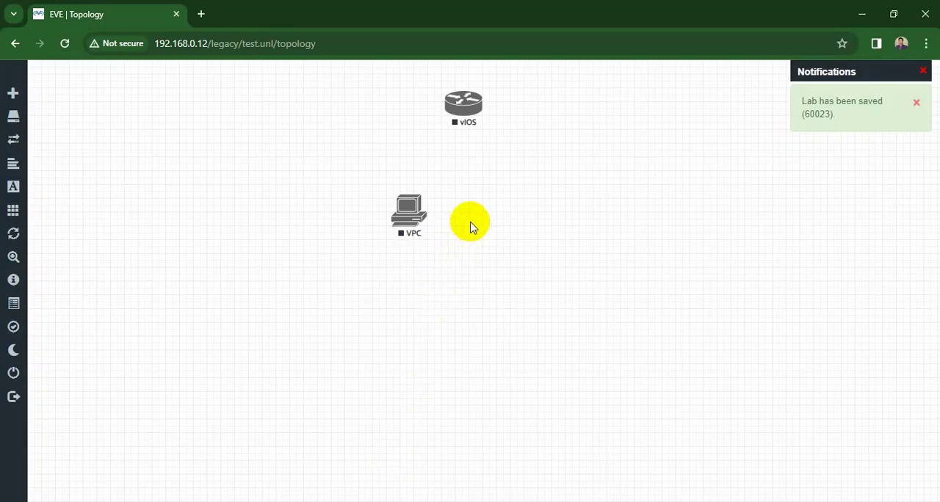
- Add a second Virtual PC (VPCS) node with default settings and arrange both VPCs side by side, lower below the router
right_click(487, 166)
click(506, 193)
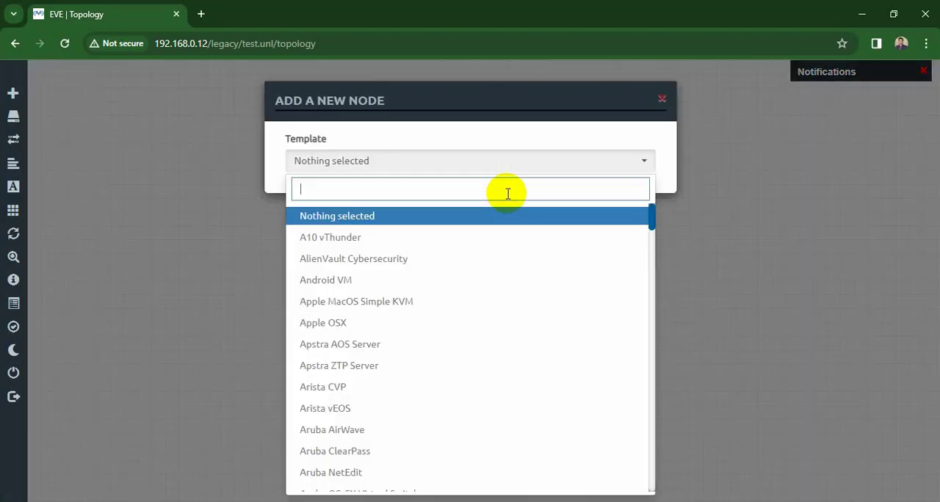
text(vir)
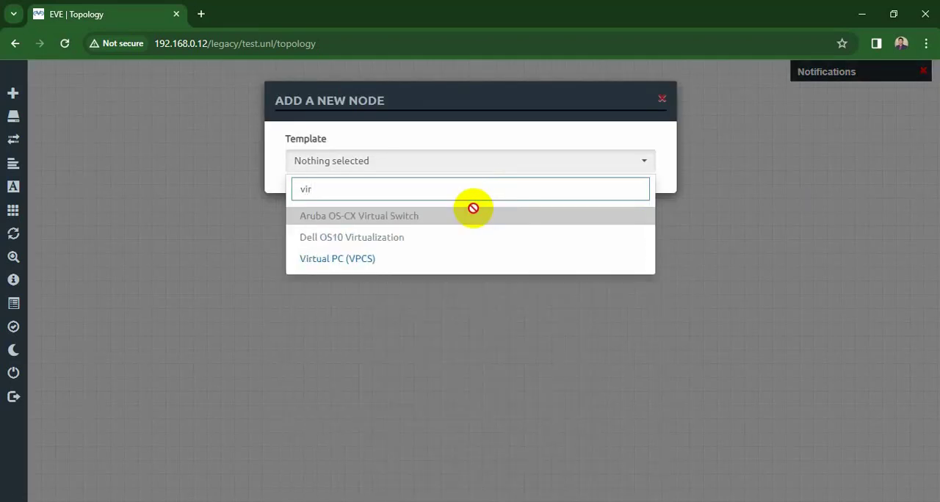
key(Down)
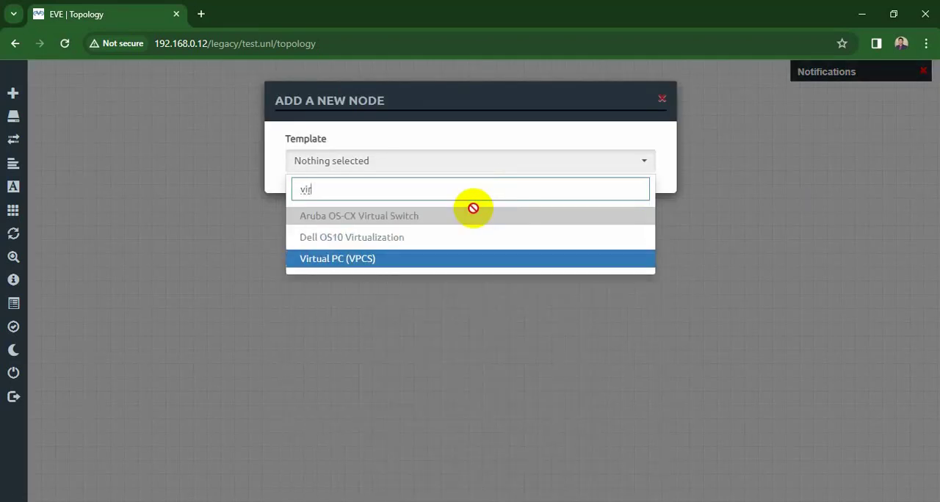
key(Return)
scroll(361, 399, down, 1)
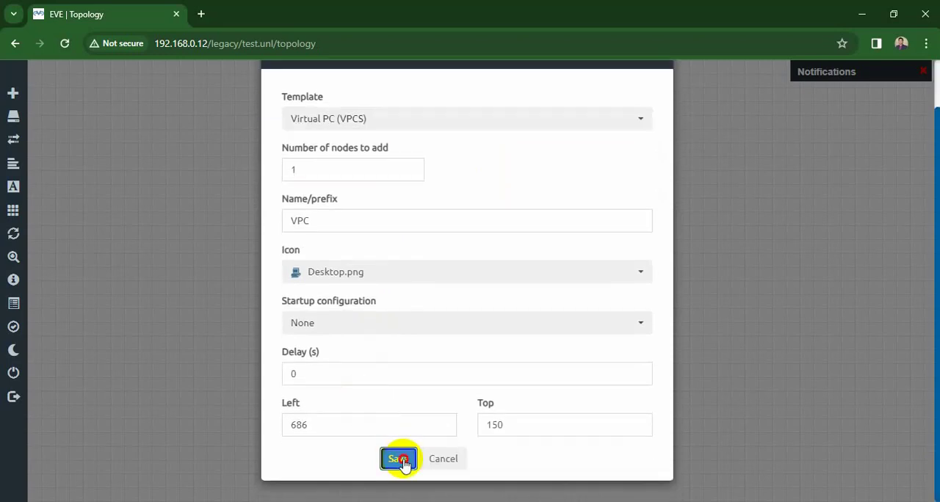
click(397, 457)
drag(520, 179, 525, 218)
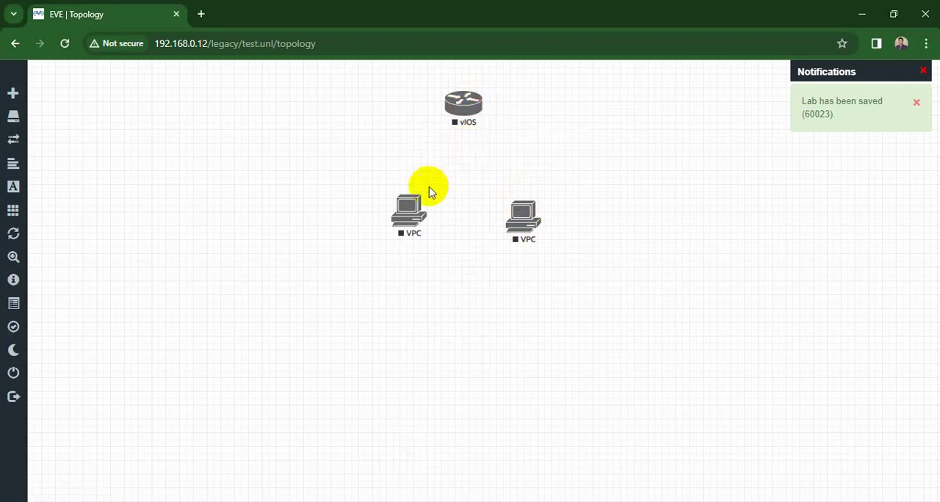
drag(411, 217, 395, 250)
drag(524, 229, 527, 258)
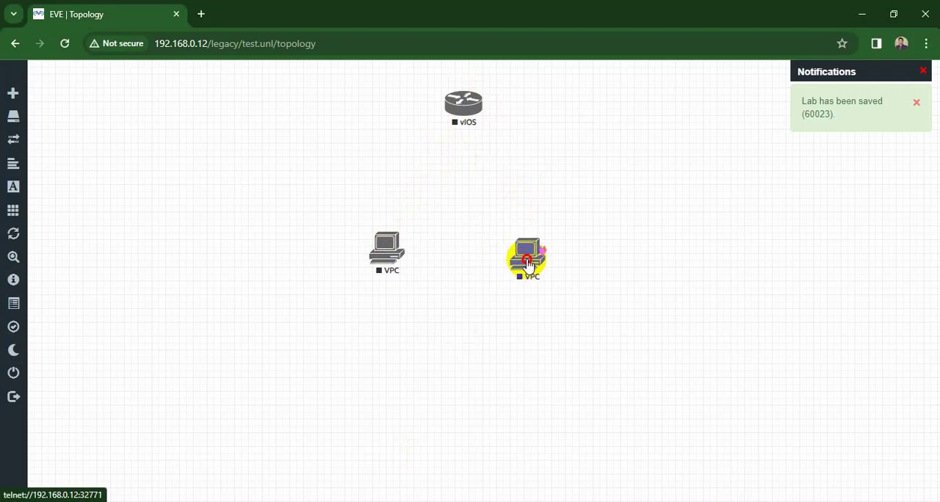
- Add a Cisco vIOS Switch node with default settings, center it below the router, and spread the two VPCs slightly apart
right_click(391, 171)
click(421, 203)
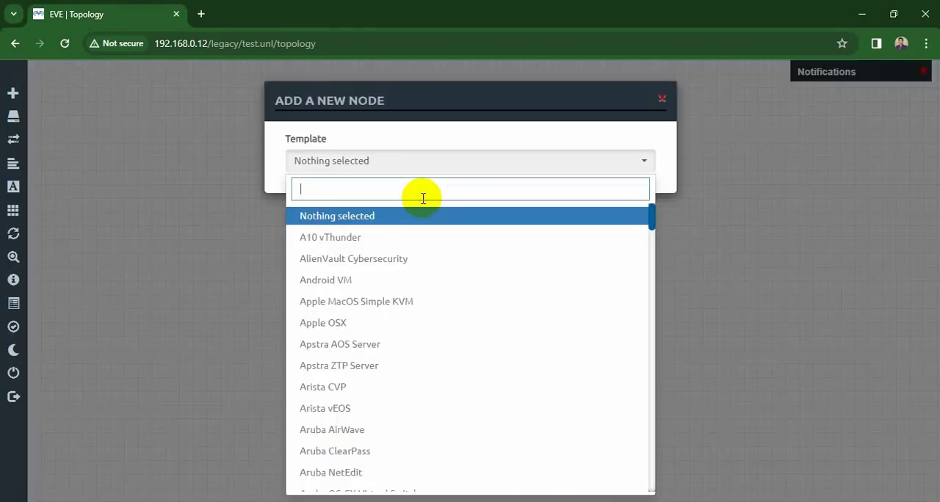
text(swi)
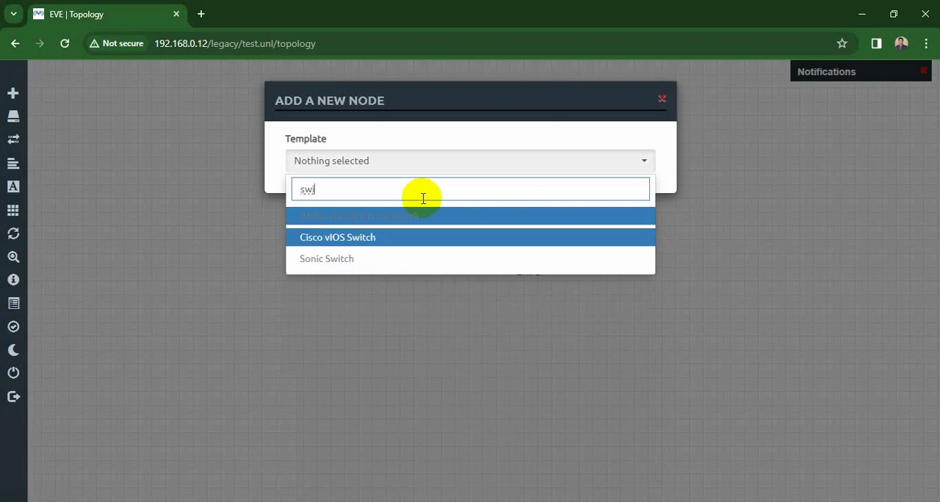
key(Return)
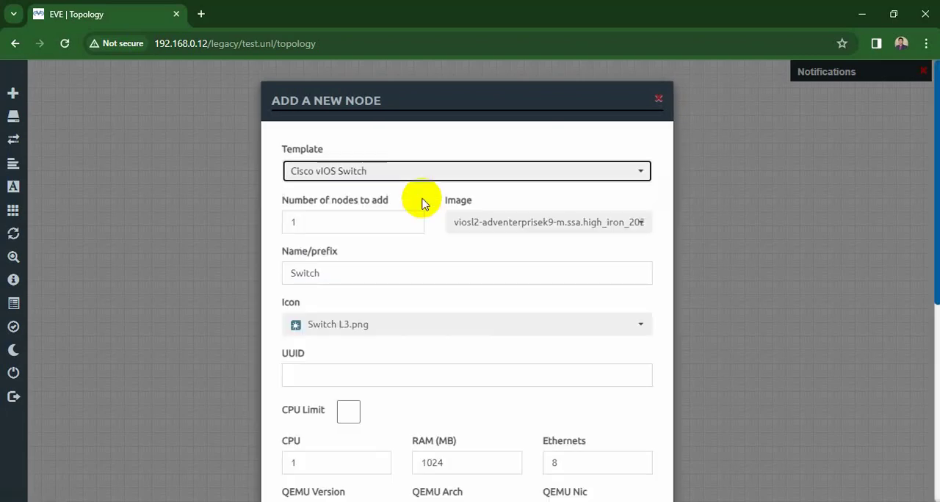
scroll(423, 199, down, 5)
click(398, 458)
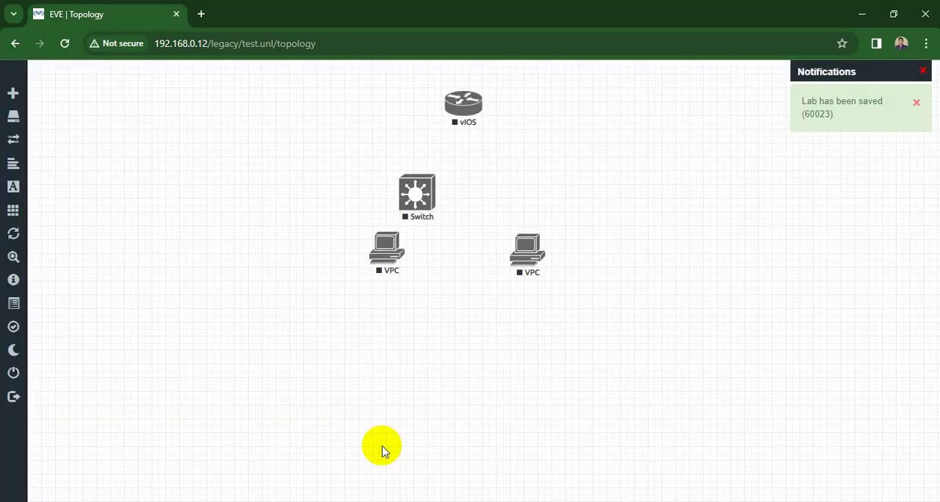
drag(415, 200, 462, 195)
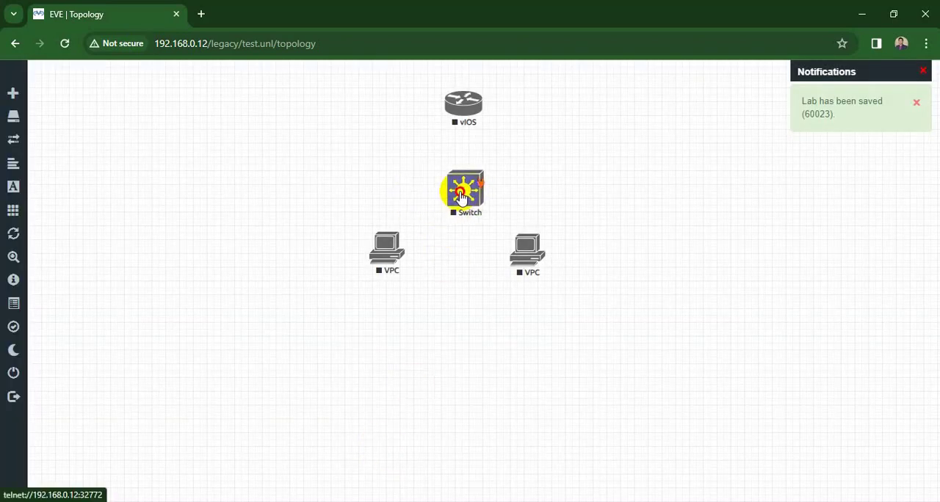
drag(526, 252, 536, 252)
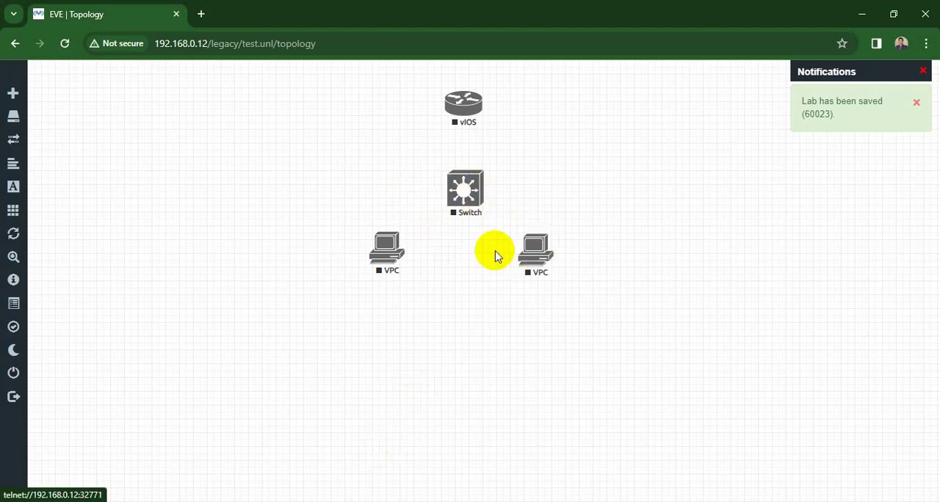
drag(387, 248, 386, 253)
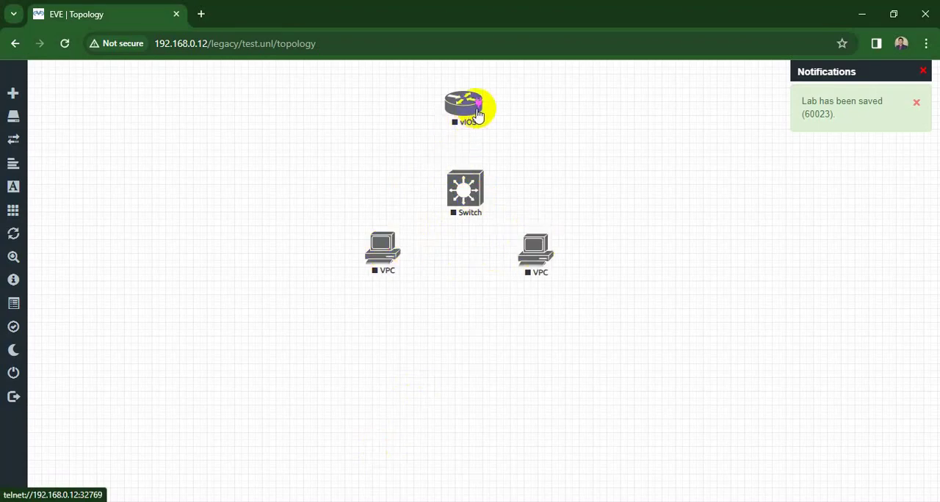
- Connect the vIOS router's Gi0/0 to the switch's Gi0/0, and the switch's Gi0/1 to the left VPC's eth0
drag(476, 109, 472, 184)
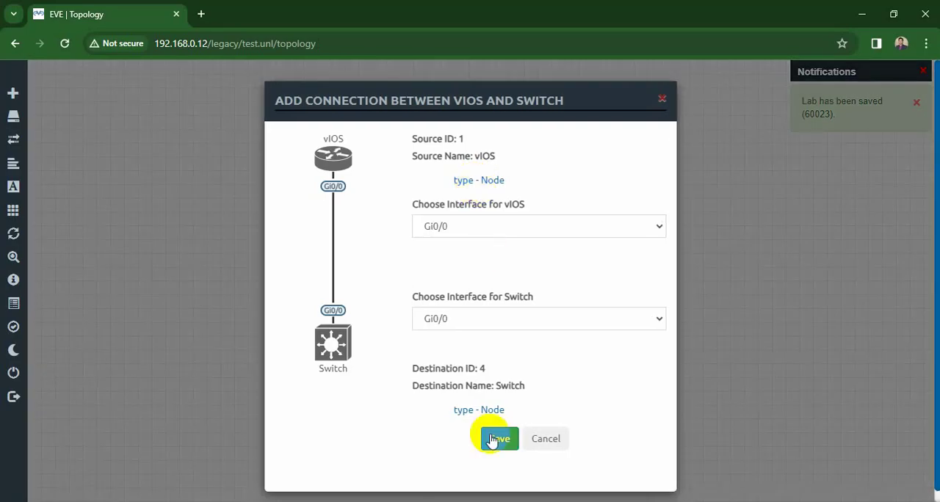
click(496, 439)
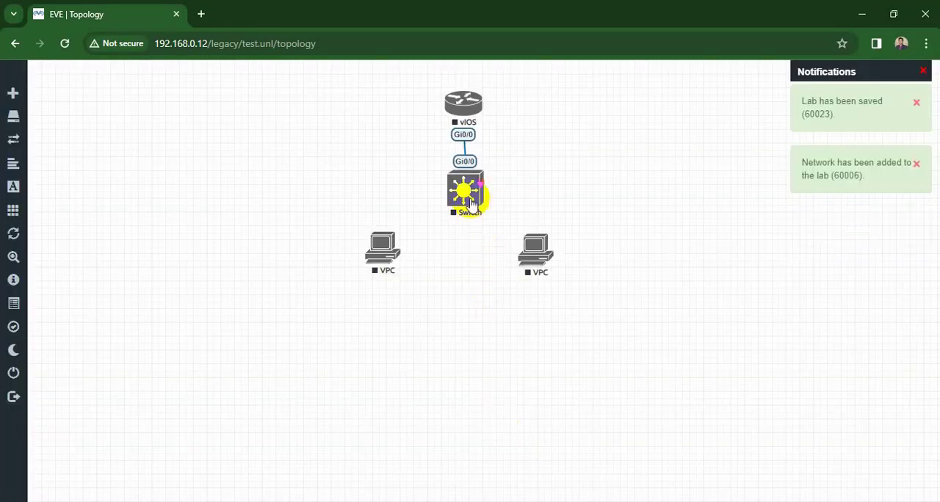
drag(481, 179, 384, 248)
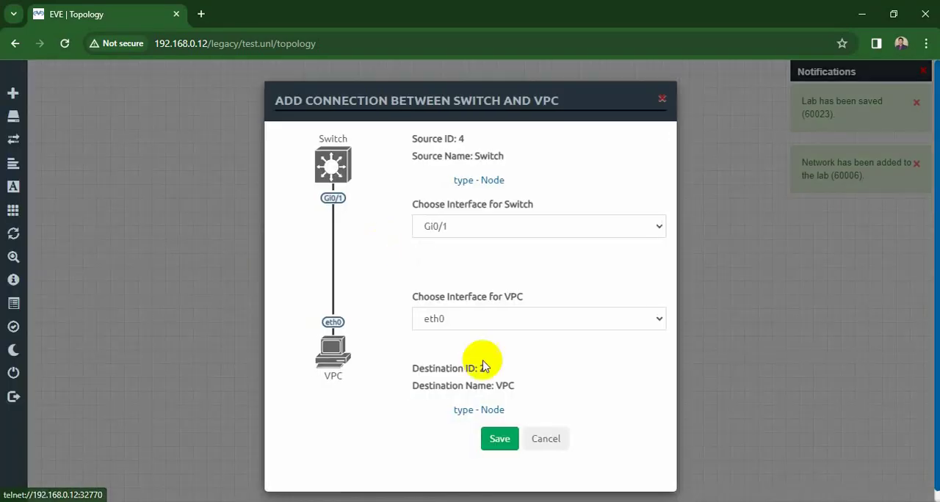
click(494, 443)
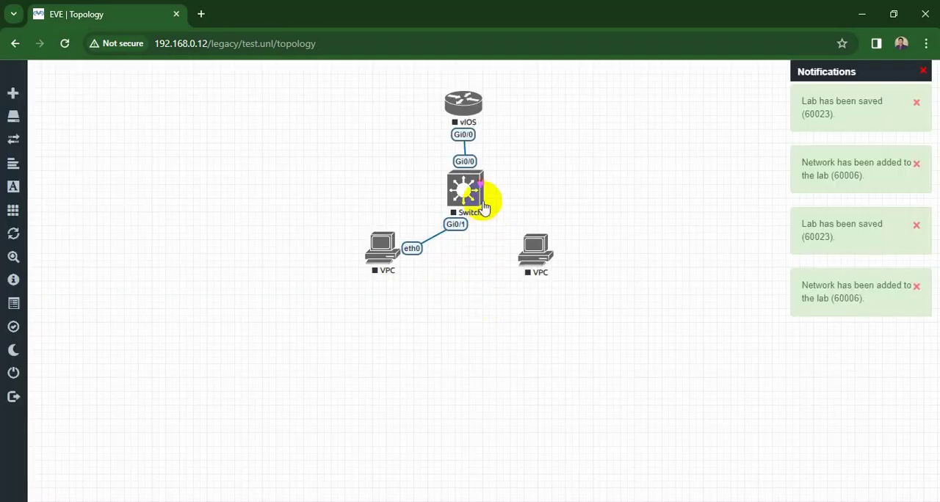
- Connect the switch's Gi0/2 to the right VPC's eth0 and move both VPCs slightly lower
drag(478, 188, 535, 250)
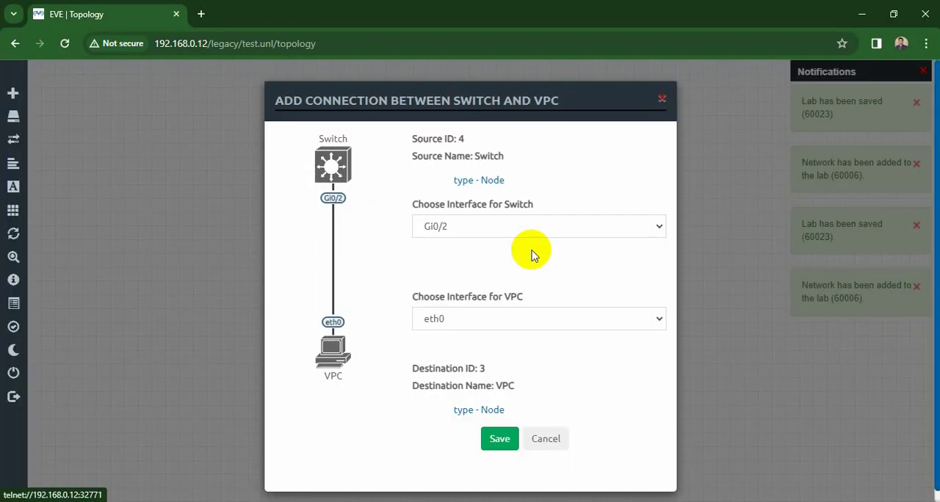
click(496, 441)
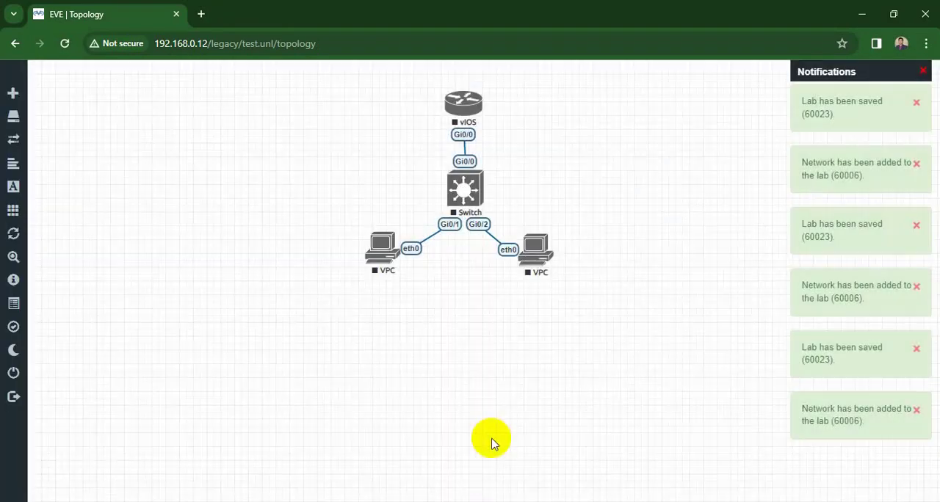
drag(379, 249, 379, 266)
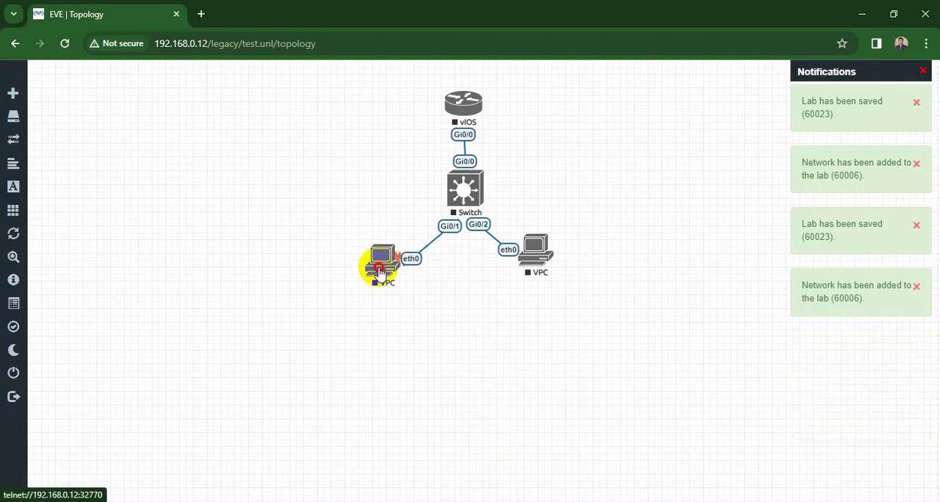
drag(540, 250, 546, 268)
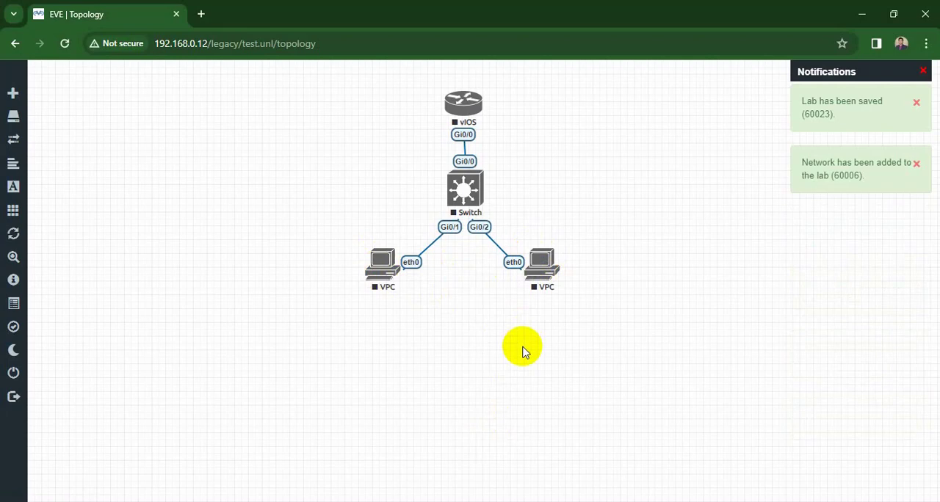
- Start all nodes in the lab topology
mouse_move(11, 235)
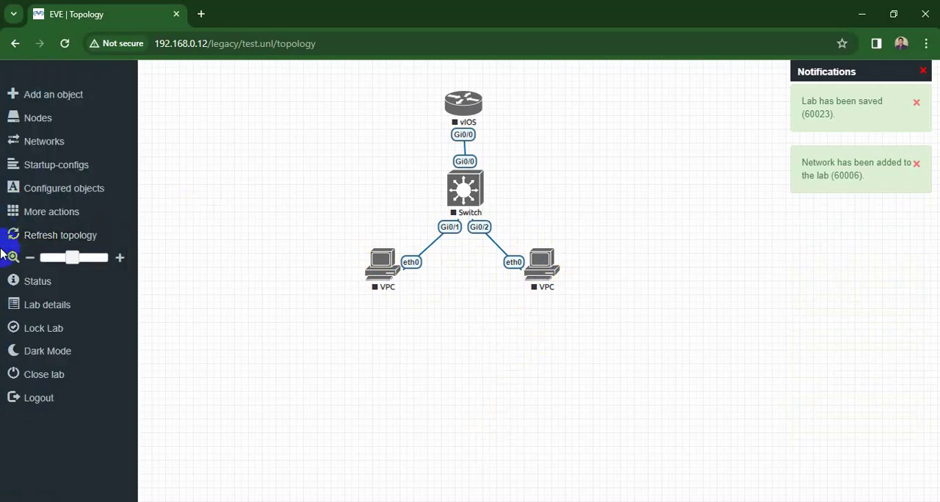
click(25, 221)
click(48, 234)
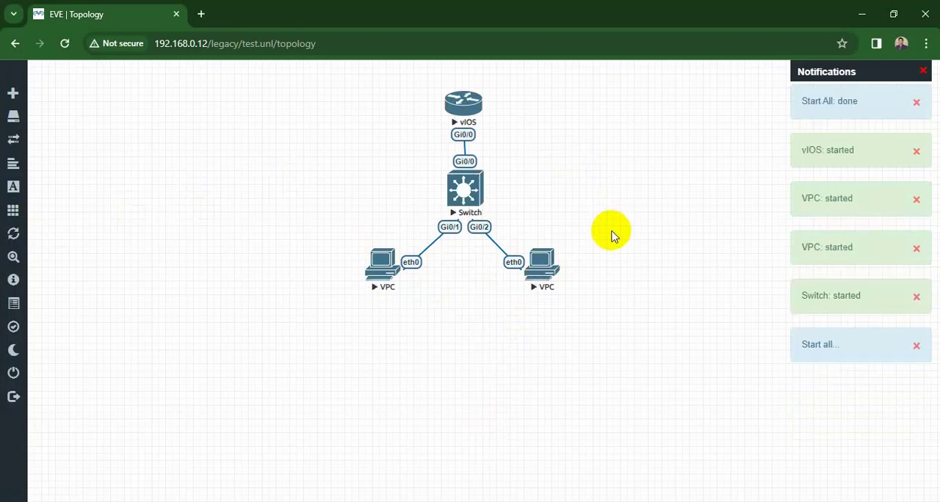
- Open the vIOS router's console in the SSH, Telnet and Rlogin client and move its window clear of the topology
click(463, 107)
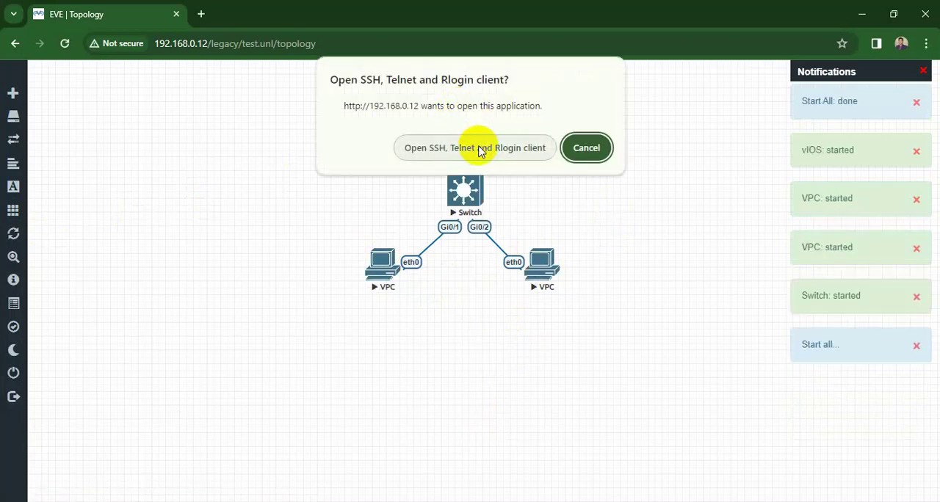
click(480, 147)
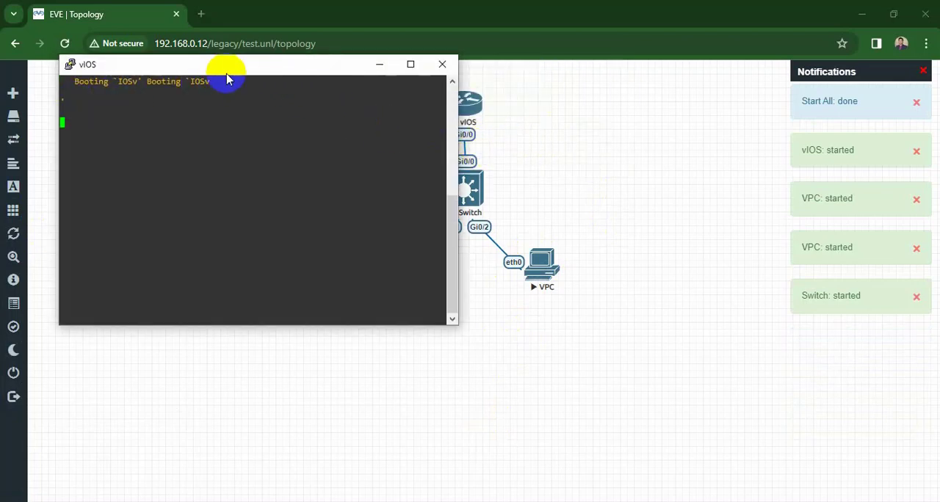
drag(227, 71, 734, 39)
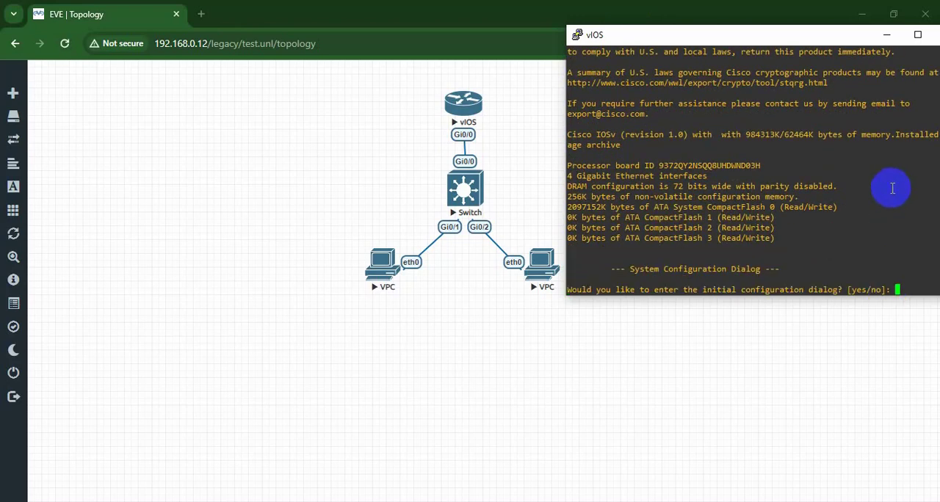
- Decline the initial configuration dialog in the vIOS router's console by answering no
text(no)
key(Return)
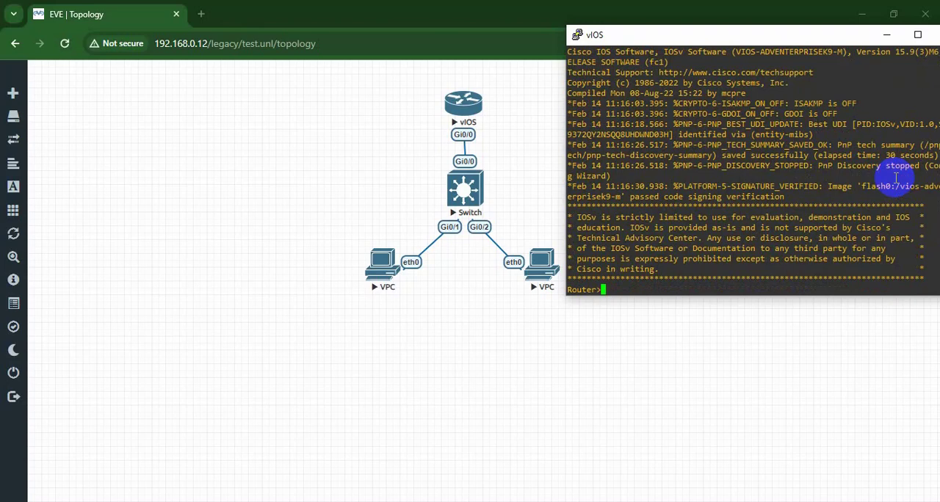
- Enter privileged mode with en and global configuration mode with conf t on the vIOS router
text(en)
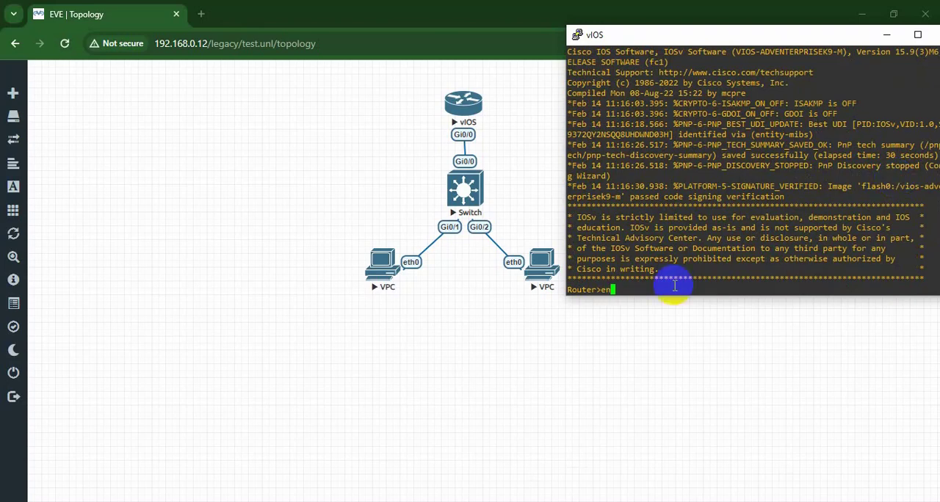
key(Return)
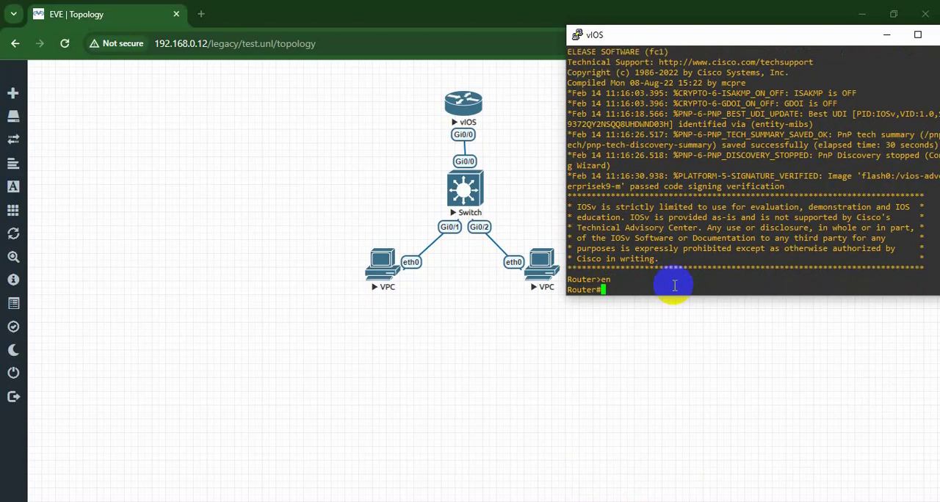
text(conf t)
key(Return)
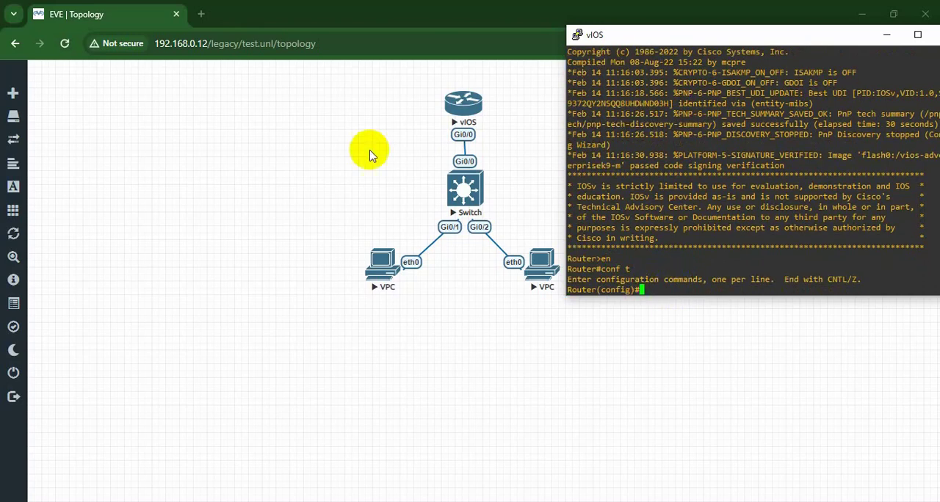
- Add a text label reading 172.16.0.1 to the topology and place it beside the link between router and switch
click(422, 138)
right_click(435, 163)
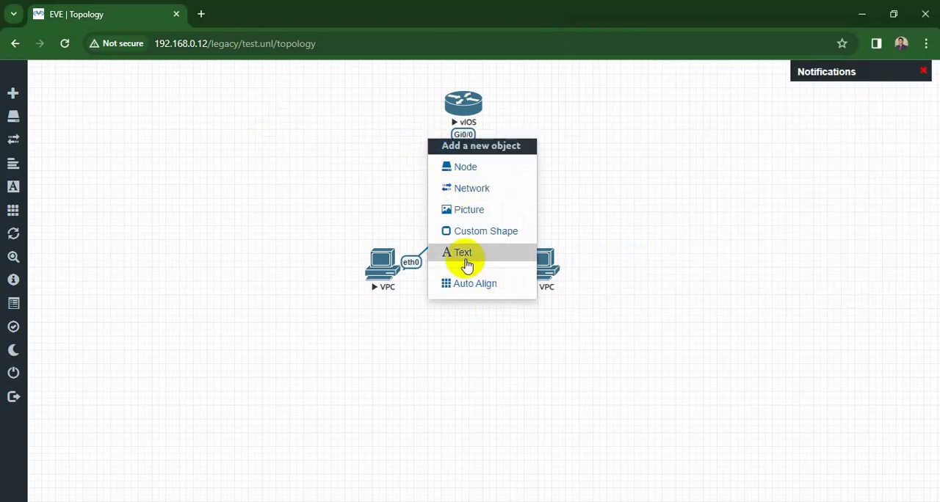
click(464, 256)
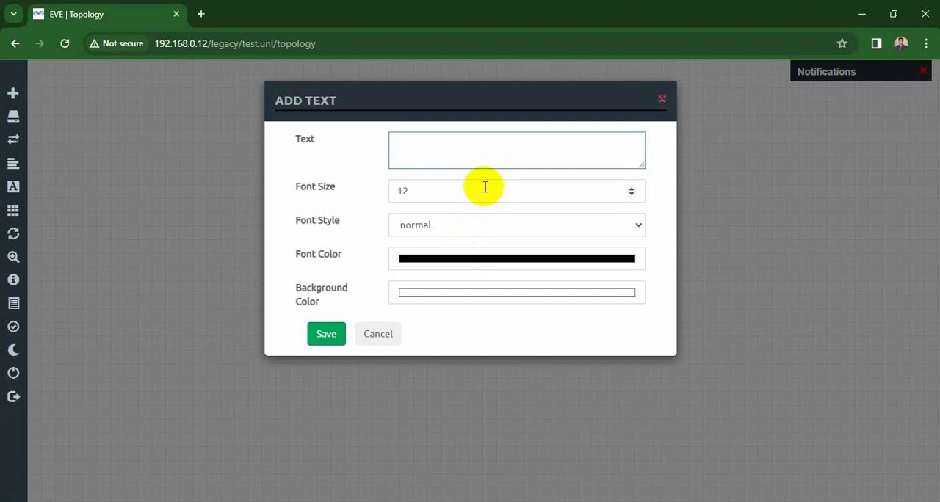
text(172.16.0.1)
click(324, 335)
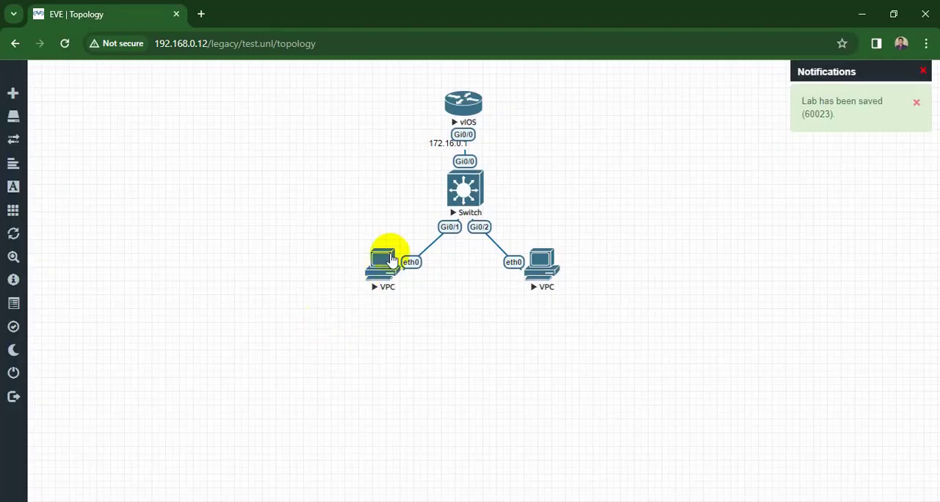
drag(436, 141, 492, 149)
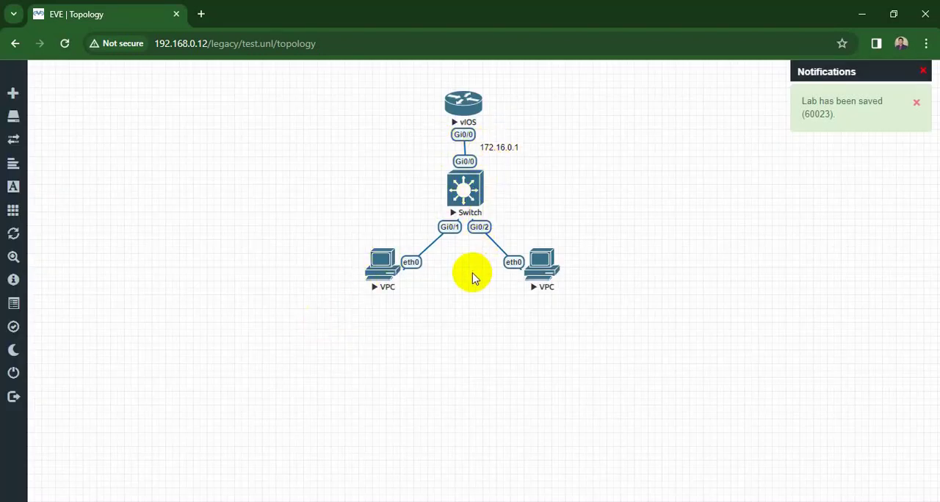
- Duplicate the 172.16.0.1 label twice, placing one copy on the left VPC's link and the other on the right VPC's link
right_click(402, 238)
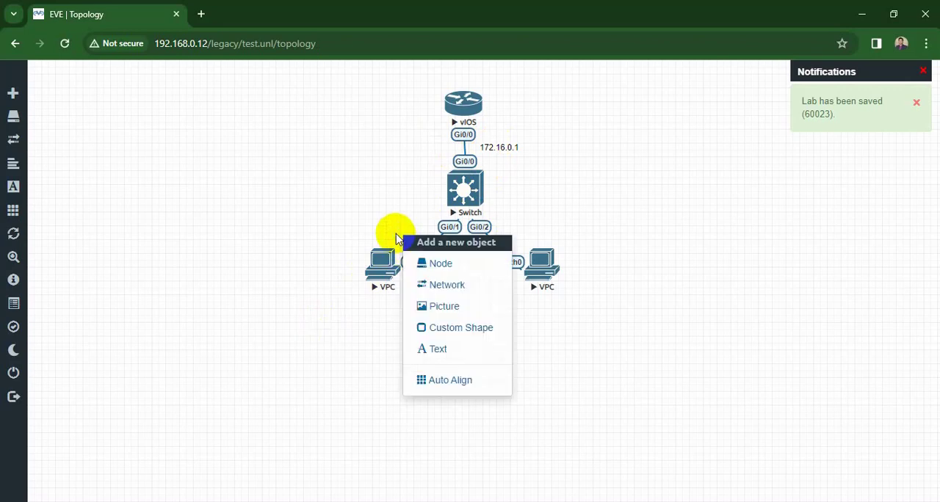
right_click(504, 147)
click(538, 180)
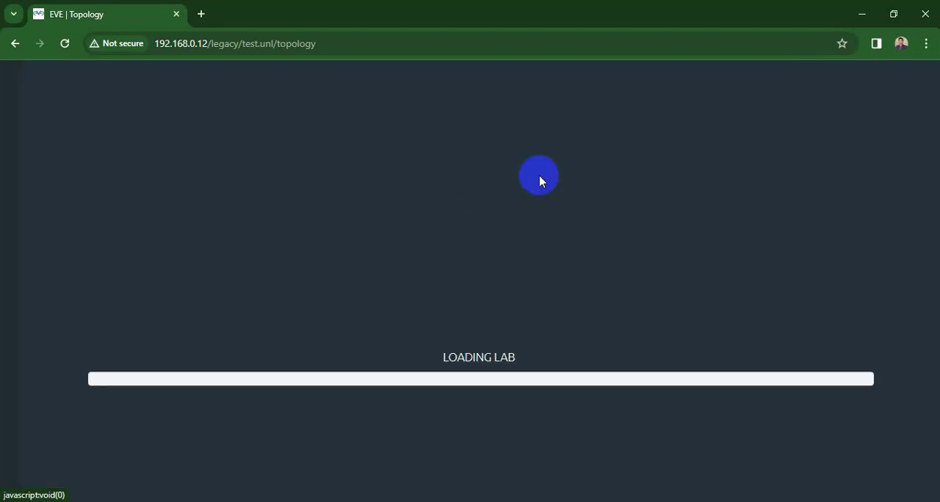
drag(512, 168, 431, 245)
right_click(432, 245)
click(451, 273)
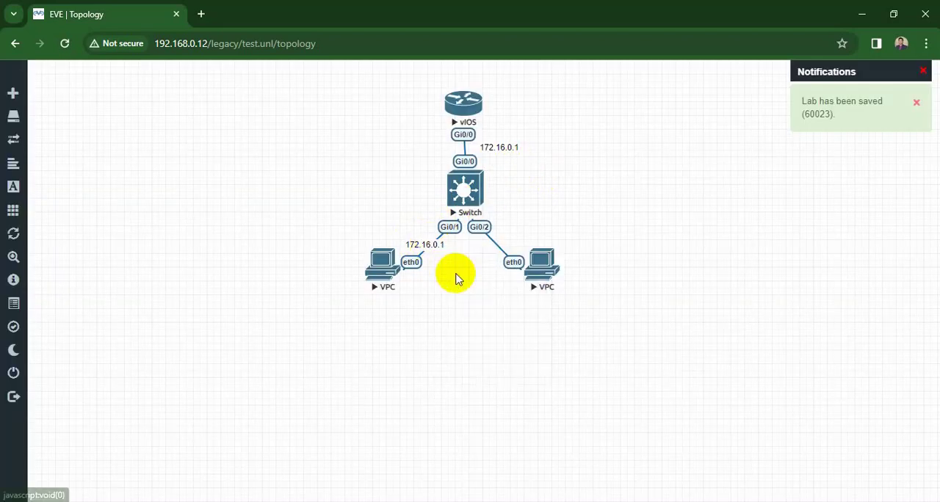
drag(442, 266, 496, 244)
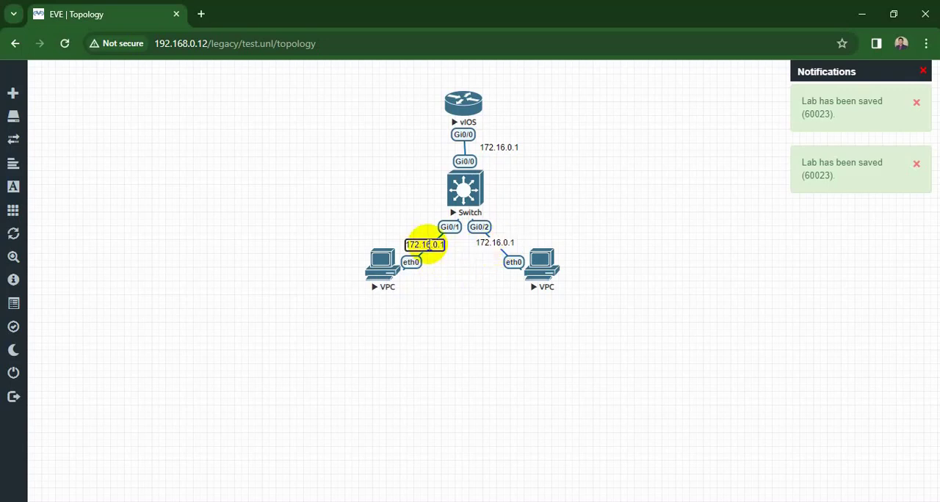
- Change the label on the left VPC's link to 172.16.0.2
key(Home)
key(End)
key(BackSpace)
text(2)
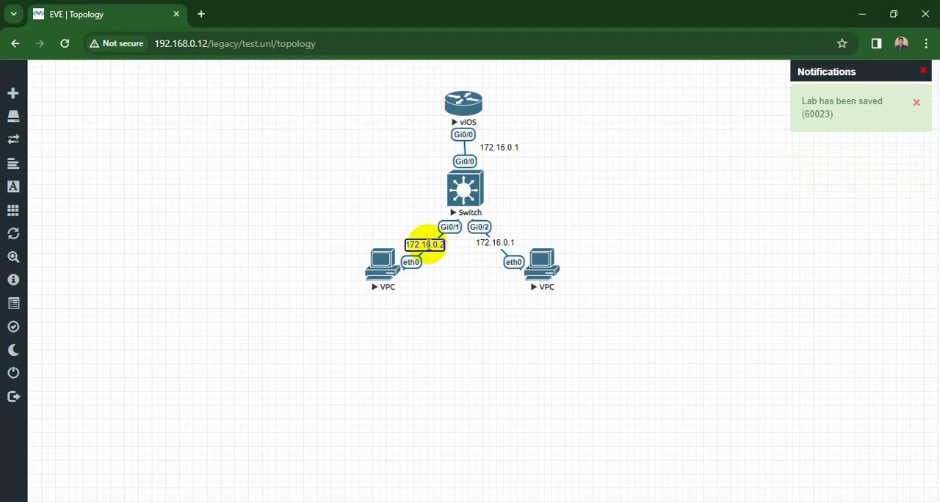
click(450, 297)
- Change the label on the right VPC's link to 172.16.0.3
double_click(496, 242)
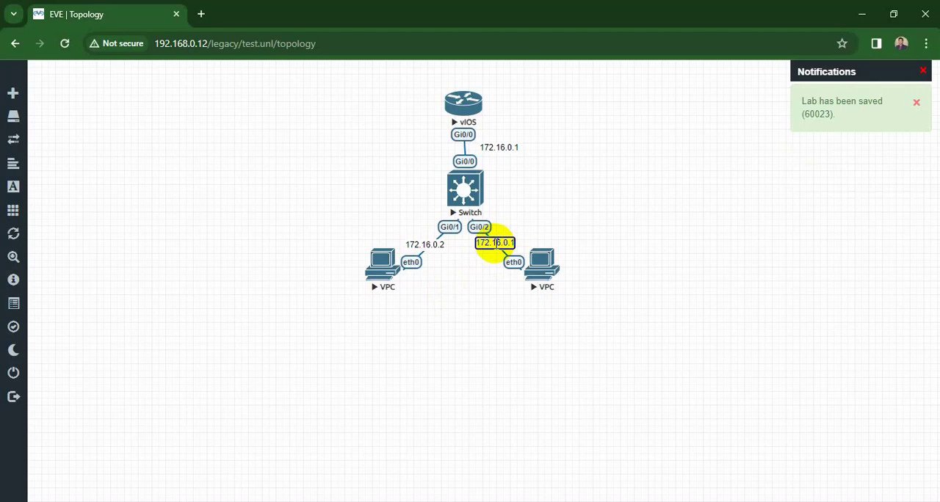
key(BackSpace)
text(3)
click(470, 340)
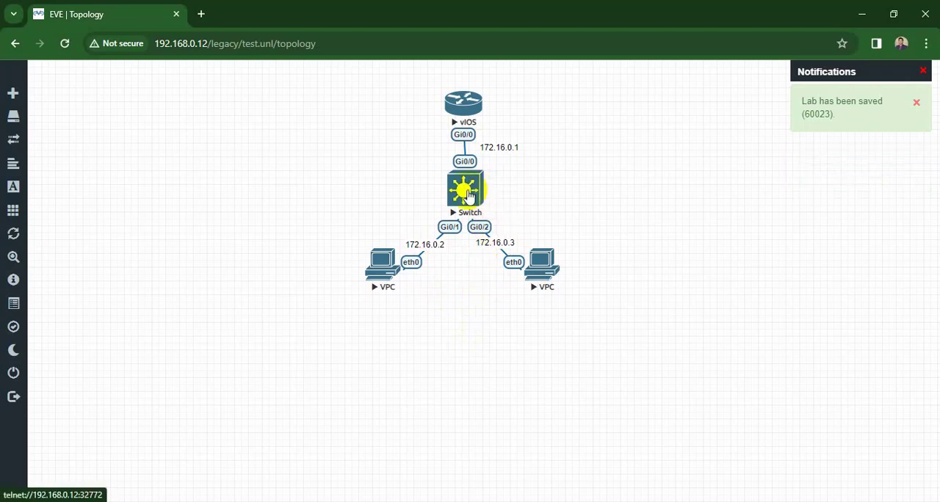
- Return to the vIOS router's console and enter interface configuration mode with int g0/0
click(471, 108)
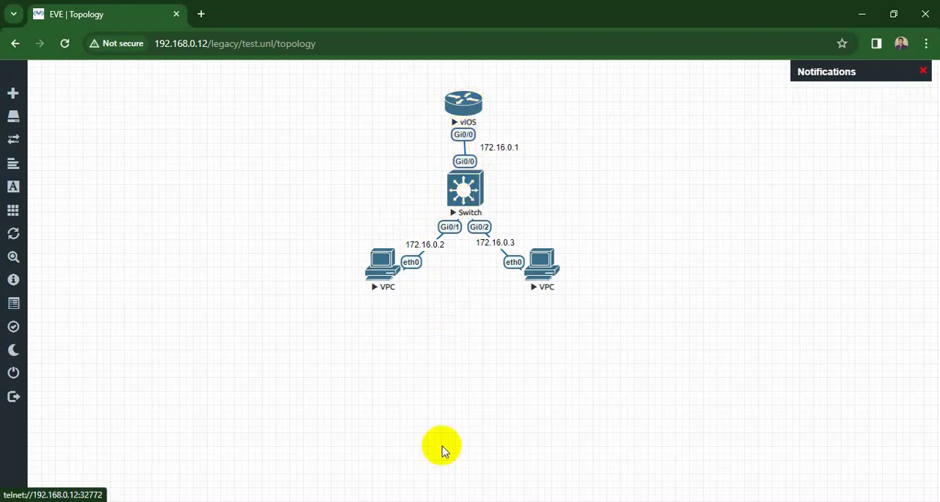
click(662, 288)
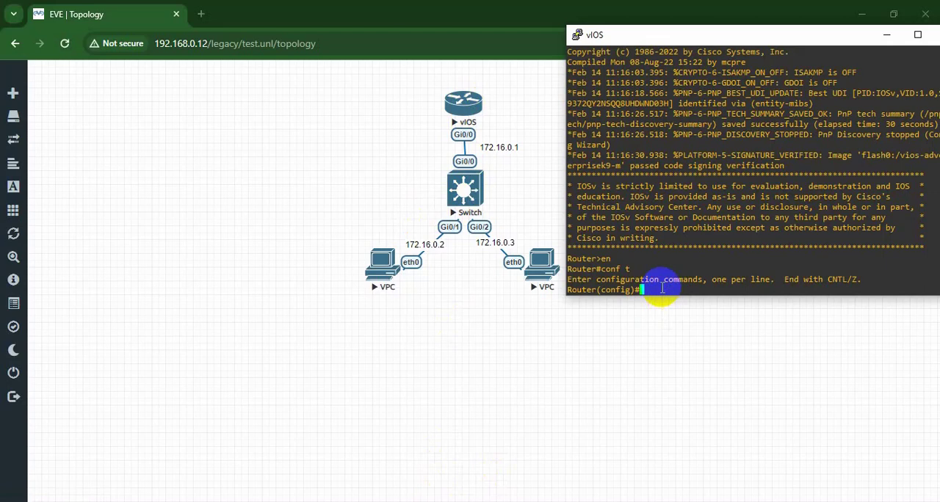
text(int g0/0)
key(Return)
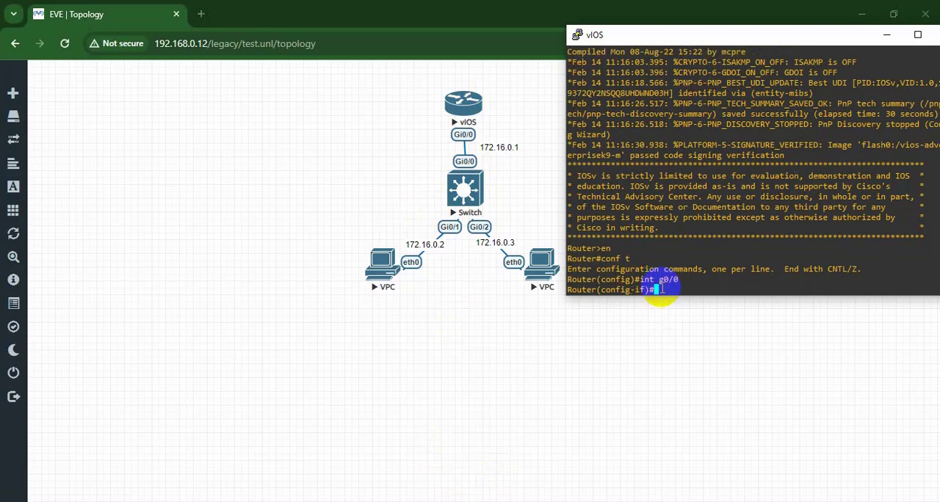
- Assign IP address 172.16.0.1 with mask 255.255.0.0 to the router's g0/0 interface and enable it with no sh
text(ip add)
key(Tab)
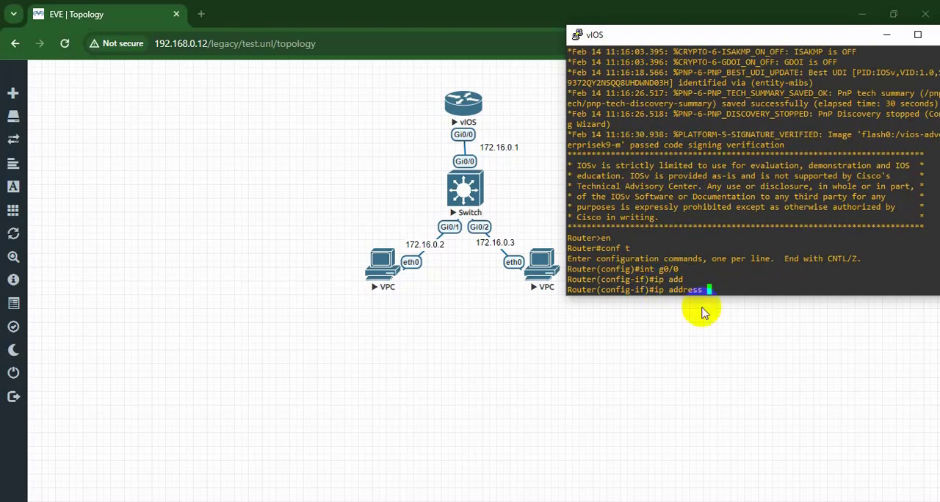
text(172.1)
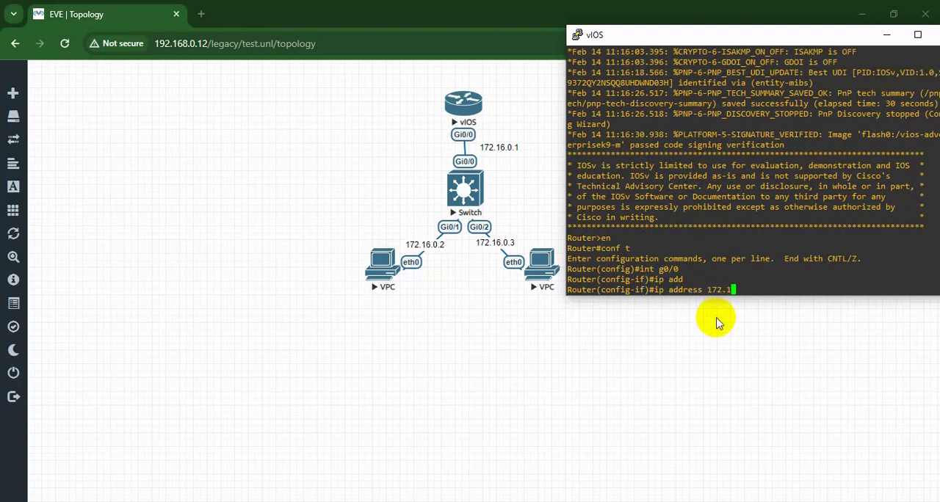
text(6.0.1 255.255.0.0)
key(Return)
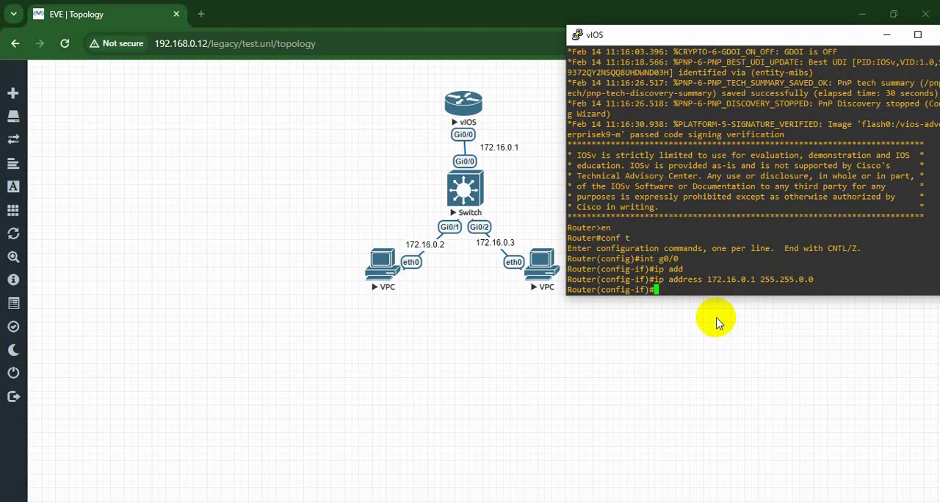
text(no sh)
key(Return)
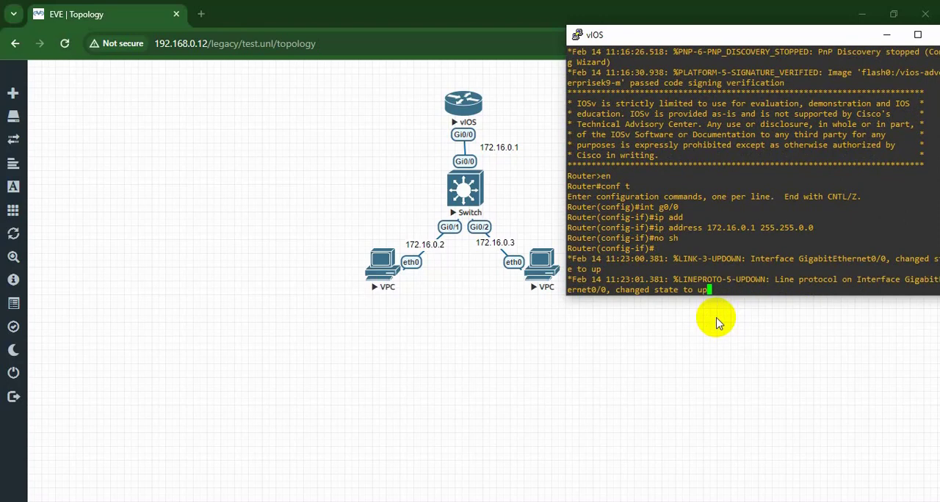
- Open the left VPC's console in the SSH, Telnet and Rlogin client and move its window clear of the topology
click(378, 267)
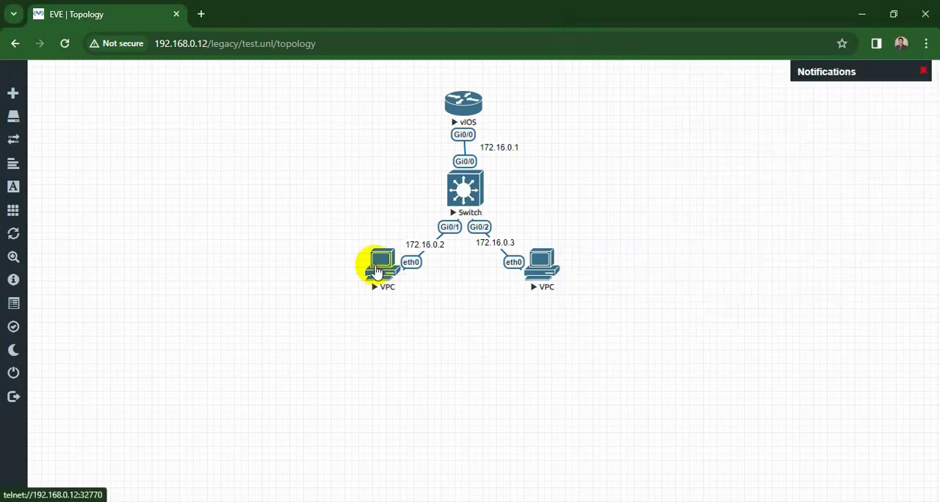
click(379, 266)
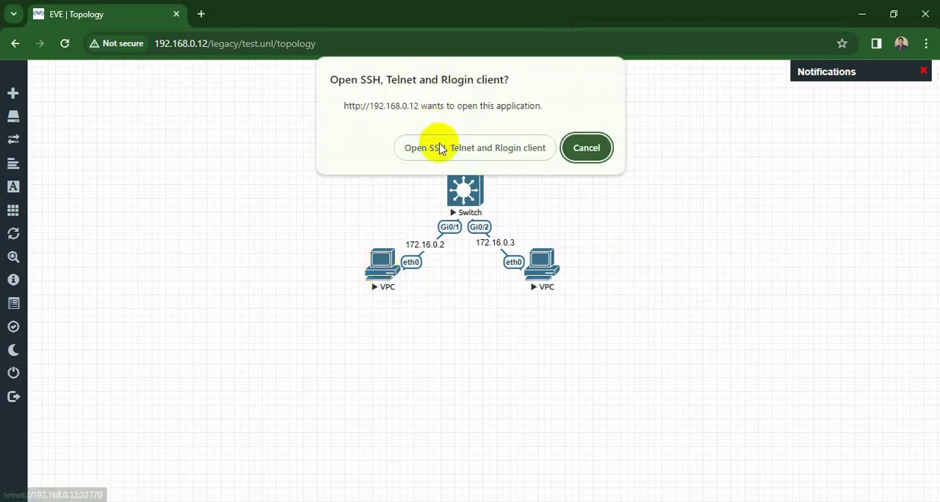
click(433, 147)
drag(314, 99, 814, 110)
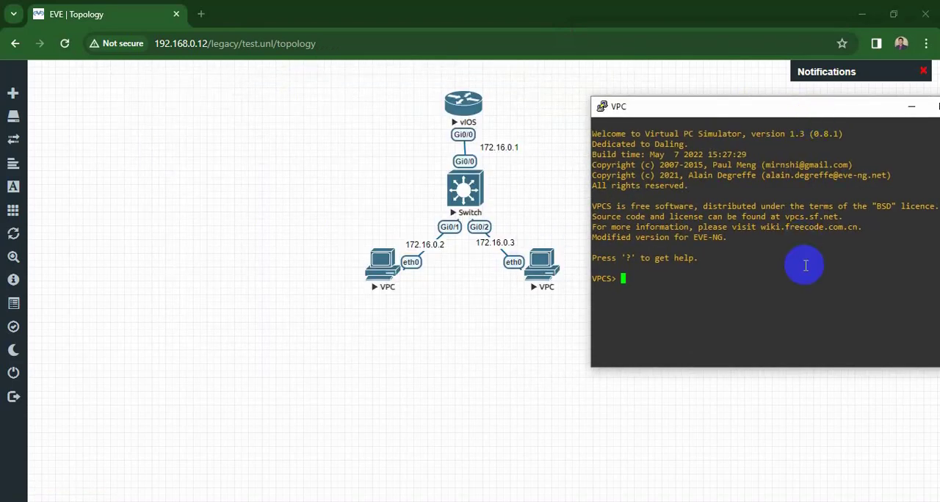
- Assign the IP address 172.16.0.2 to the left VPC with the ip command
text(ip 172.16.0.2)
key(Return)
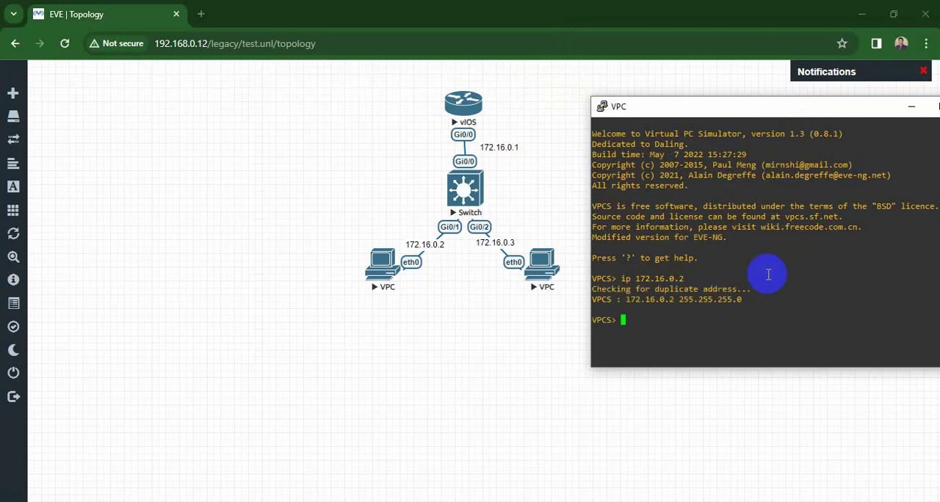
- Open the right VPC's console in the SSH, Telnet and Rlogin client
click(533, 271)
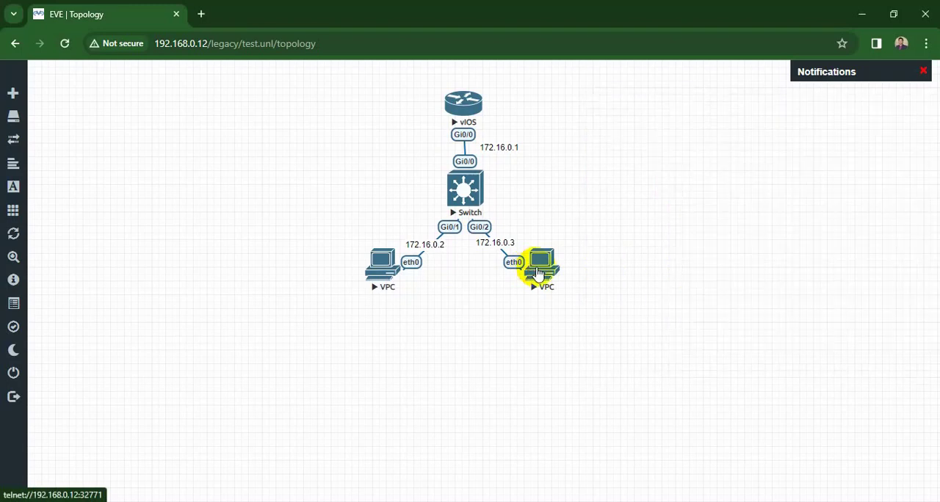
click(536, 273)
click(466, 156)
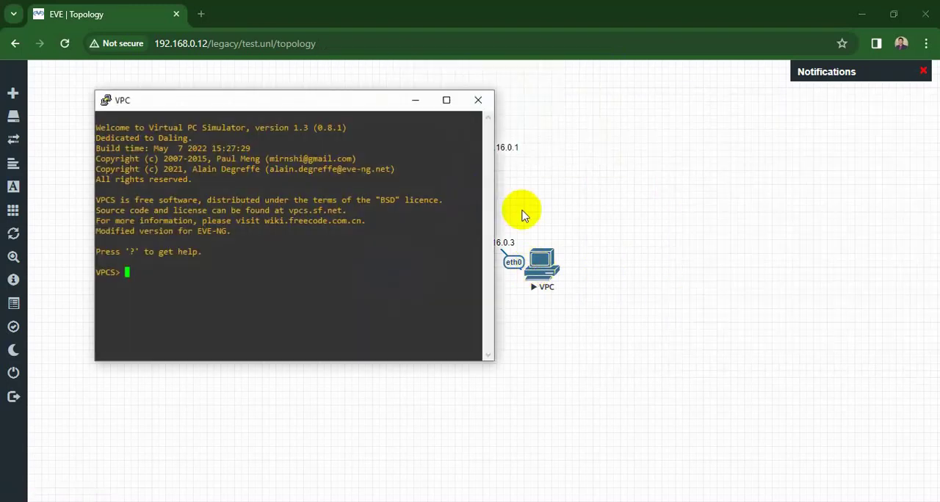
- Assign the IP address 172.16.0.3 to the right VPC with the ip command
text(i)
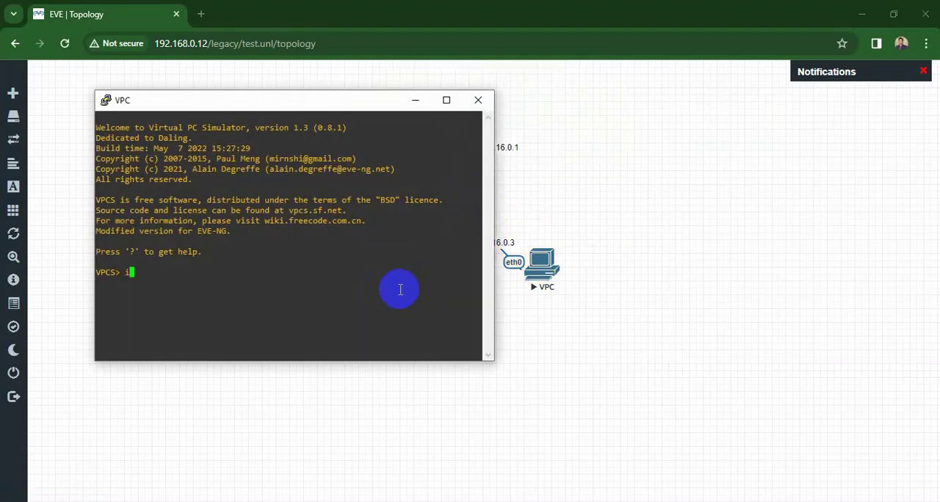
text(p 192.16)
key(BackSpace)
key(BackSpace)
key(BackSpace)
key(BackSpace)
key(BackSpace)
key(BackSpace)
key(BackSpace)
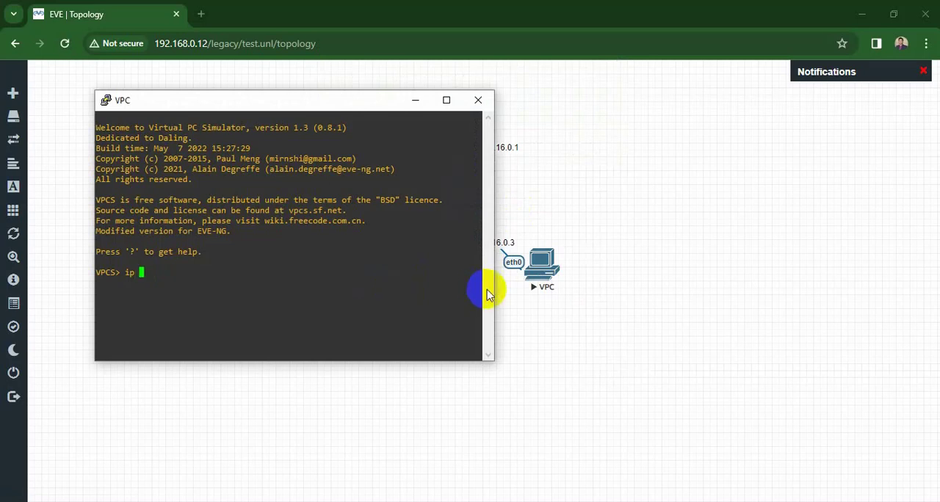
text(172.16.0.3)
key(Return)
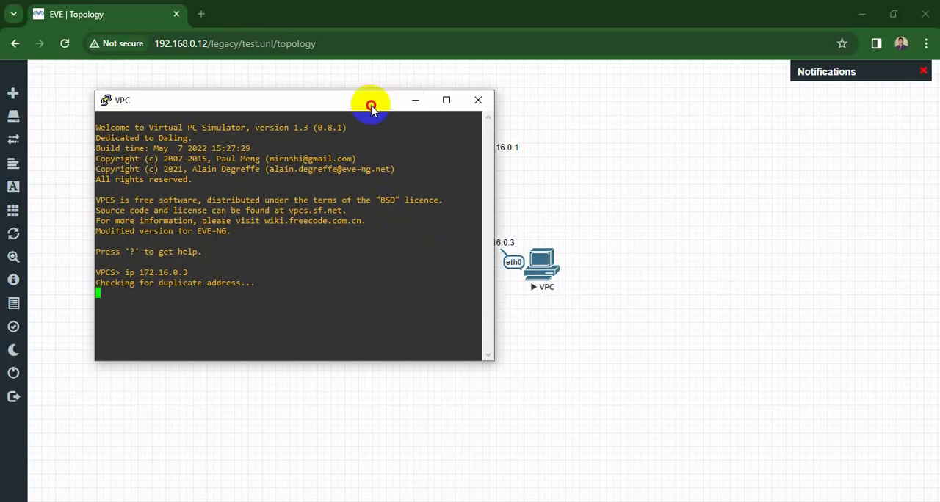
- Move the right VPC's console clear of the topology and ping the router at 172.16.0.1 from it
drag(367, 105, 829, 103)
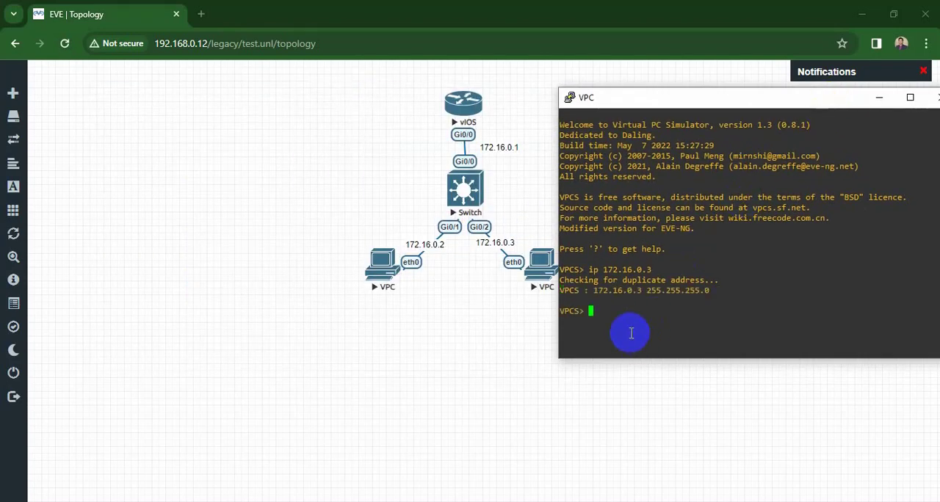
text(ping 172.16.0.1)
key(Return)
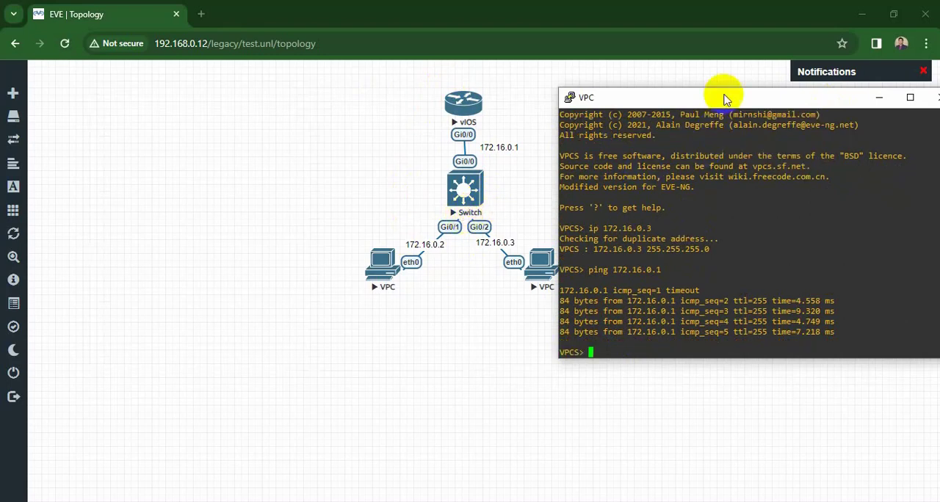
- Shift the right VPC's console slightly aside and bring the left VPC's console to the front
drag(726, 99, 749, 103)
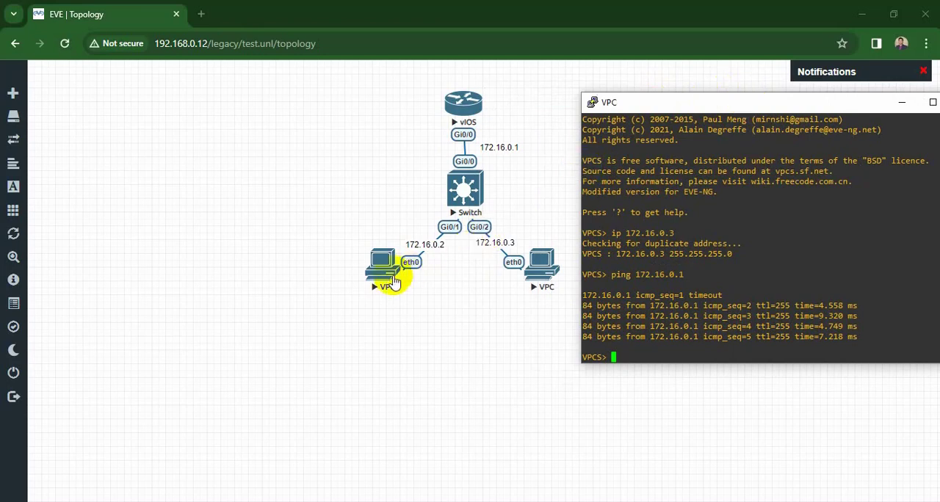
click(451, 501)
click(441, 475)
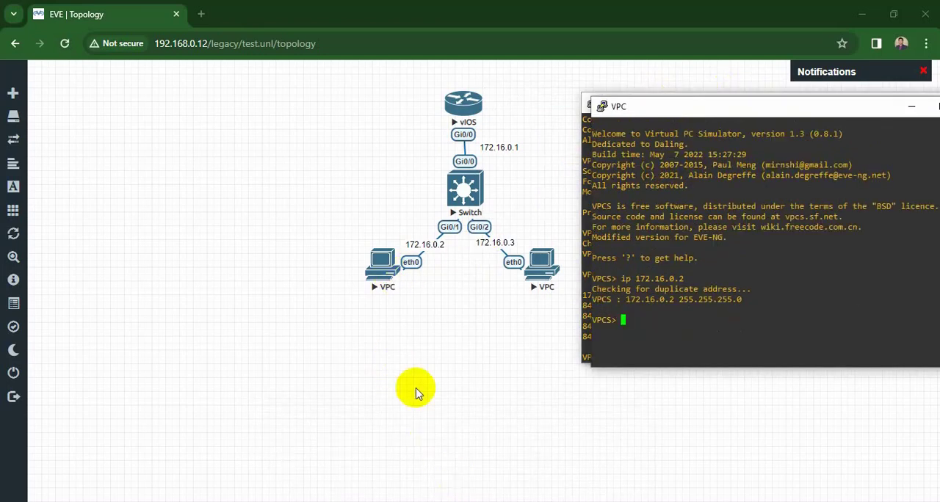
- Ping the router at 172.16.0.1 from the left VPC's console
click(627, 335)
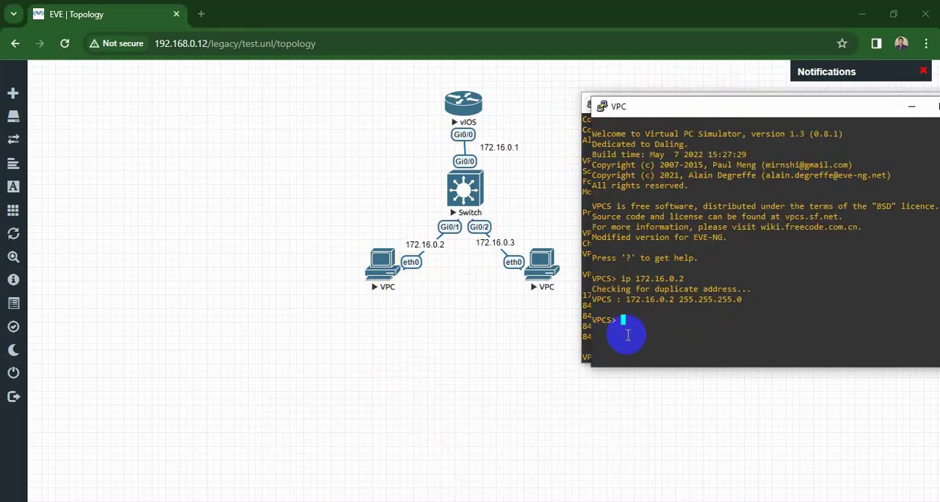
text(ping 172.16.0.1)
key(Return)
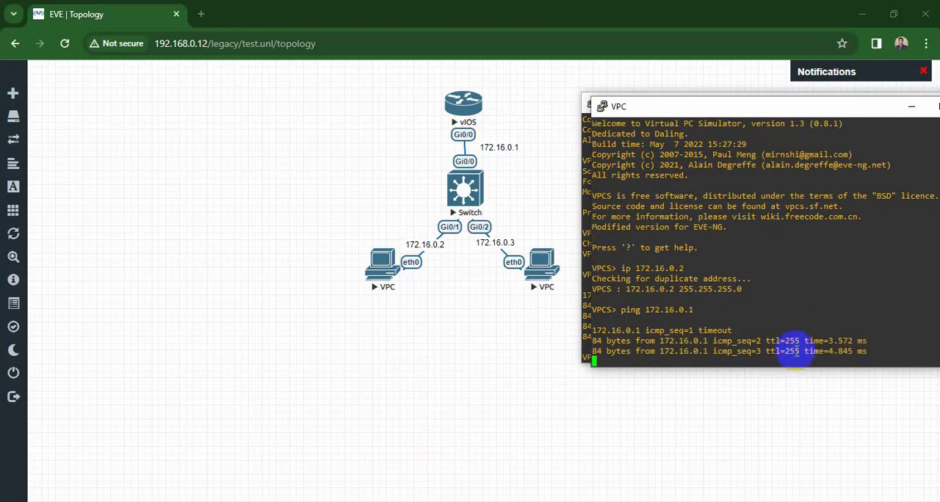
- Bring the consoles of the left and right VPCs fully into view and close both sessions
click(745, 111)
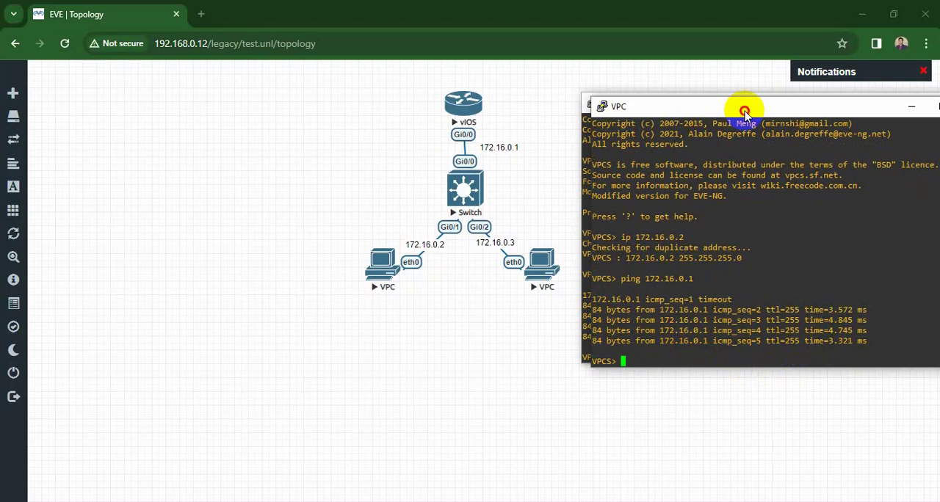
drag(745, 112, 801, 174)
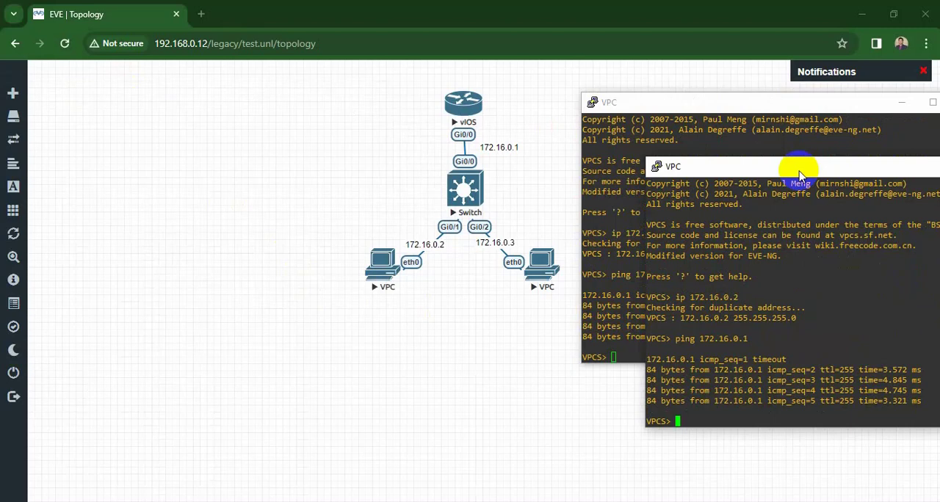
drag(799, 175, 781, 241)
click(778, 246)
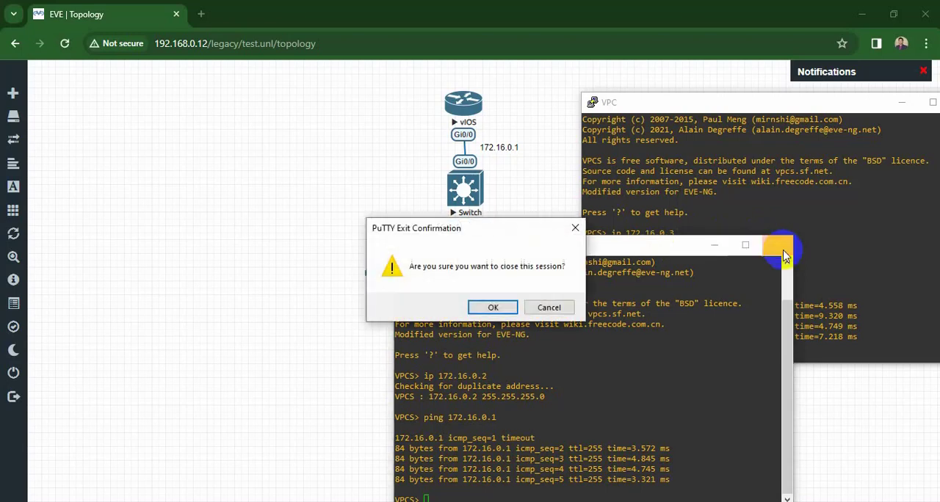
click(493, 308)
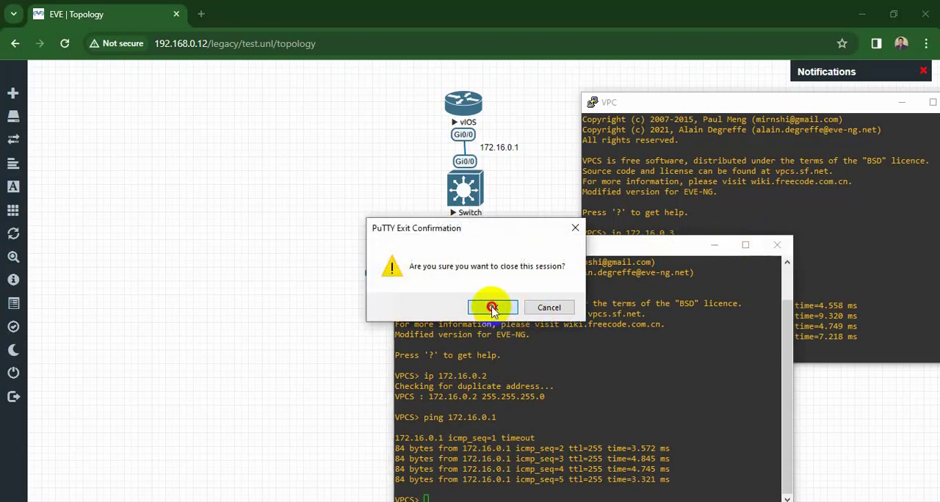
drag(855, 108, 732, 127)
click(839, 121)
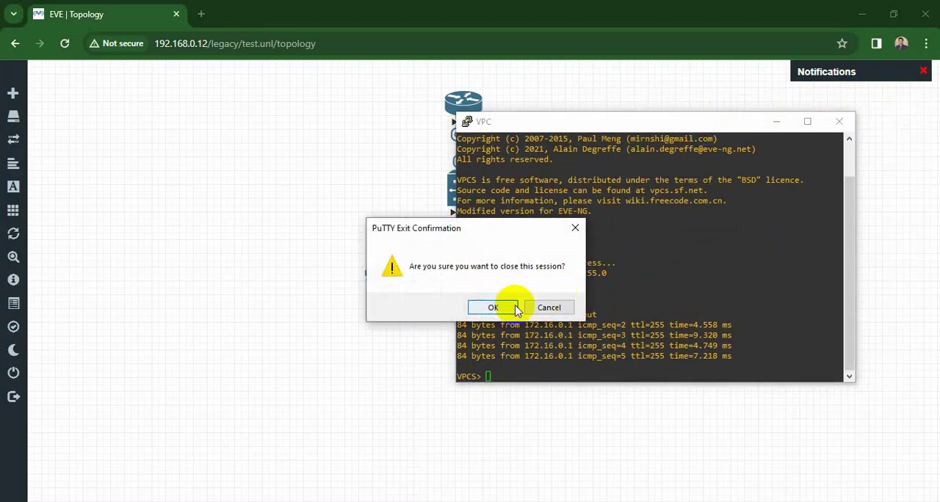